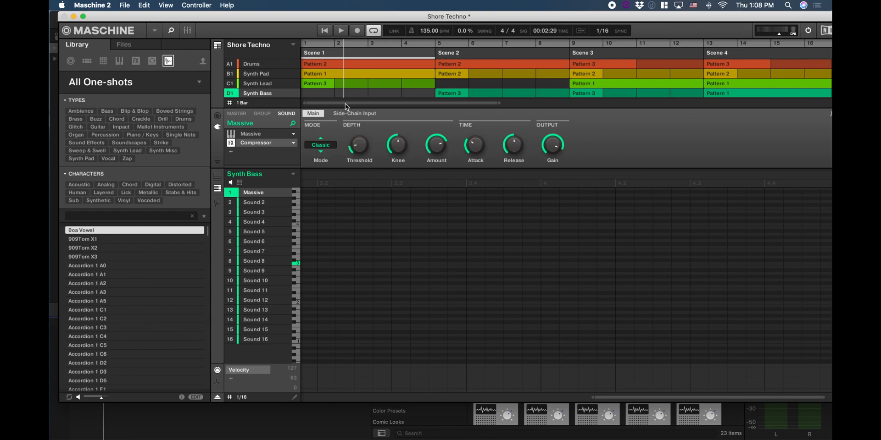
{"action": "scroll", "coordinate": [344, 103], "scroll_direction": "right", "scroll_amount": 10}
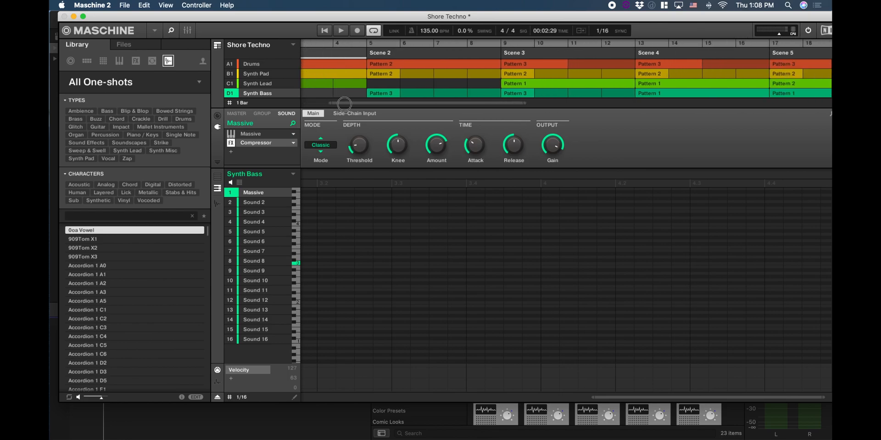
{"action": "scroll", "coordinate": [344, 103], "scroll_direction": "left", "scroll_amount": 10}
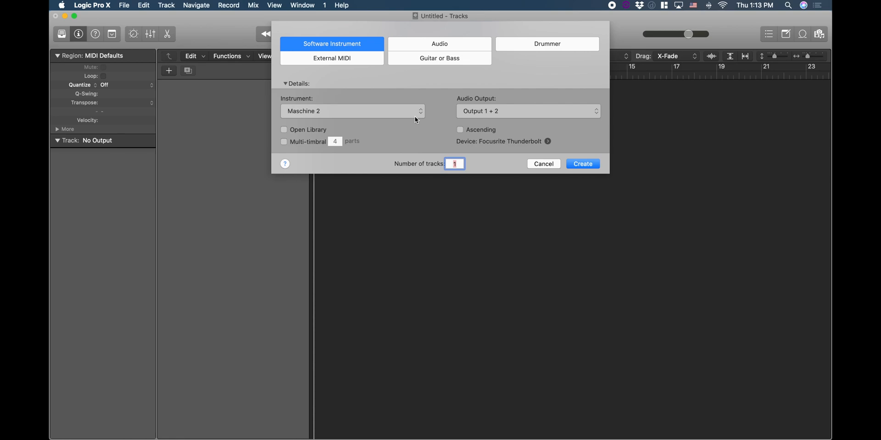
Step: In Logic Pro X, create one software instrument track with Maschine 2 as its instrument
{"action": "left_click", "coordinate": [371, 114]}
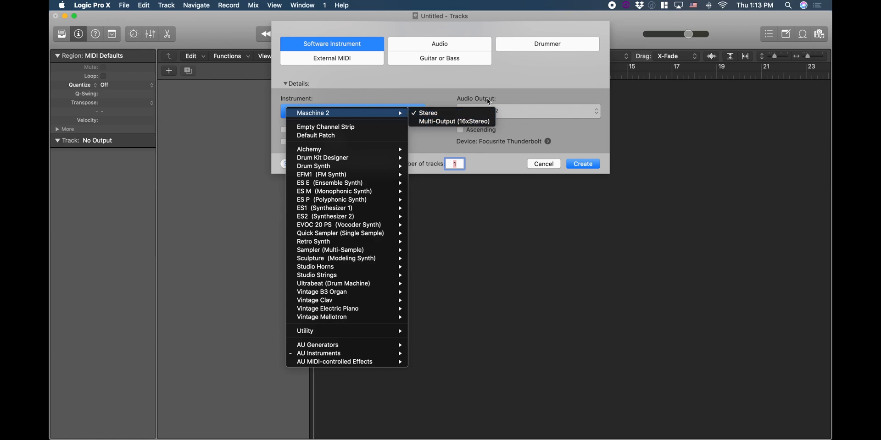
{"action": "left_click", "coordinate": [494, 110]}
{"action": "left_click", "coordinate": [577, 166]}
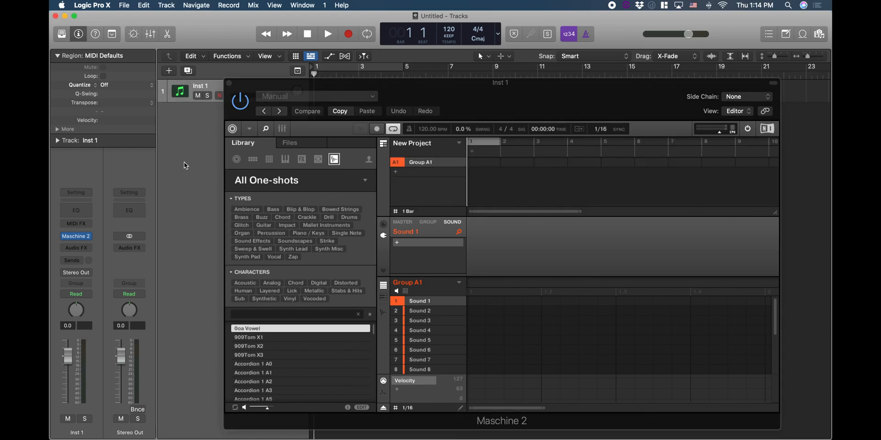
Step: Open the mixer and reload Maschine 2 on the Inst 1 channel strip as Multi-Output (16xStereo)
{"action": "key", "text": "super+2"}
{"action": "left_click_drag", "start_coordinate": [394, 84], "coordinate": [580, 268]}
{"action": "left_click_drag", "start_coordinate": [349, 25], "coordinate": [413, 17]}
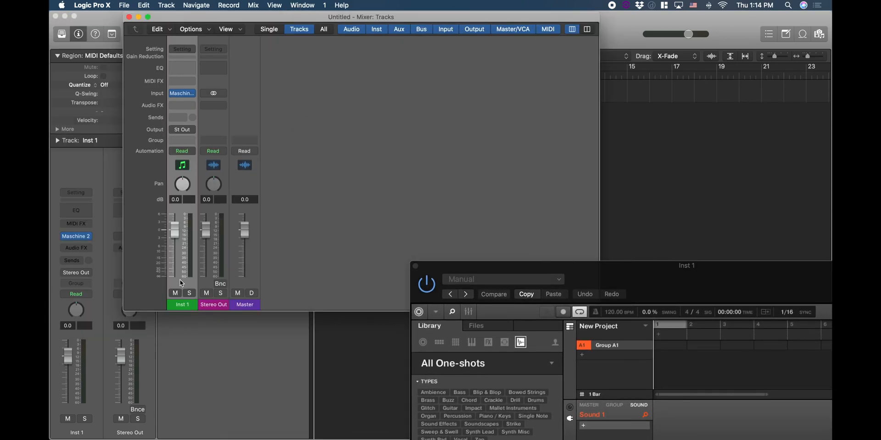
{"action": "left_click", "coordinate": [191, 94]}
{"action": "mouse_move", "coordinate": [221, 126]}
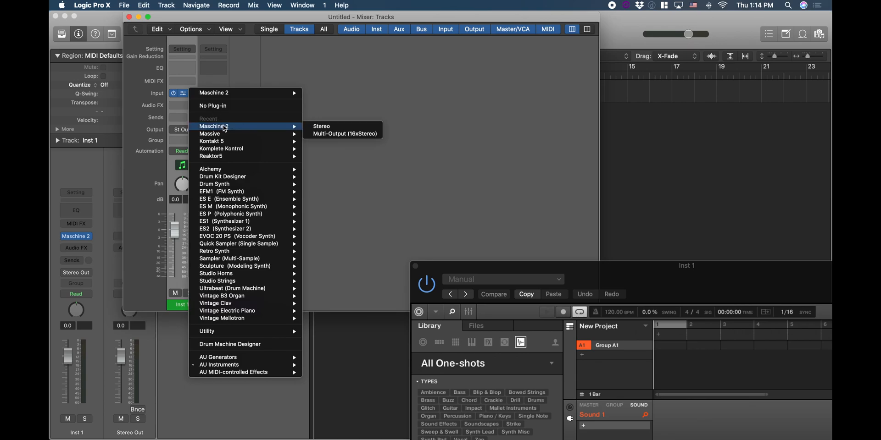
{"action": "left_click", "coordinate": [318, 134]}
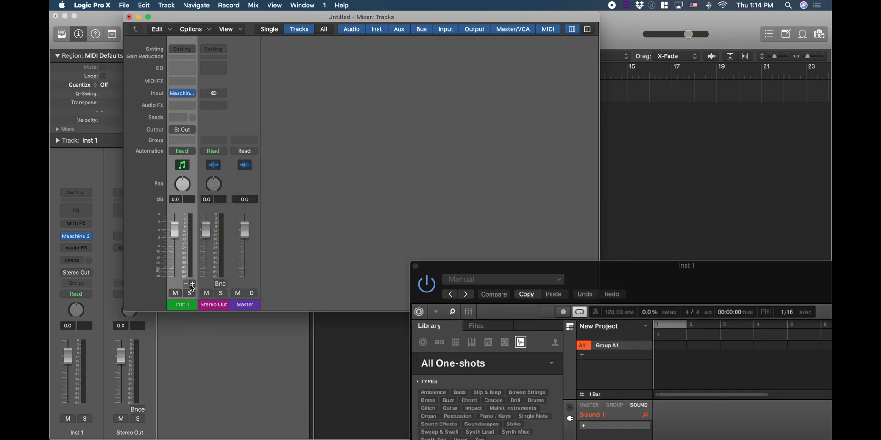
Step: Add five auxiliary output channel strips, Aux 1 to Aux 5, to the Maschine 2 instrument
{"action": "left_click", "coordinate": [192, 284]}
{"action": "left_click", "coordinate": [193, 284]}
{"action": "left_click", "coordinate": [193, 284]}
{"action": "left_click", "coordinate": [193, 284]}
{"action": "left_click", "coordinate": [192, 284]}
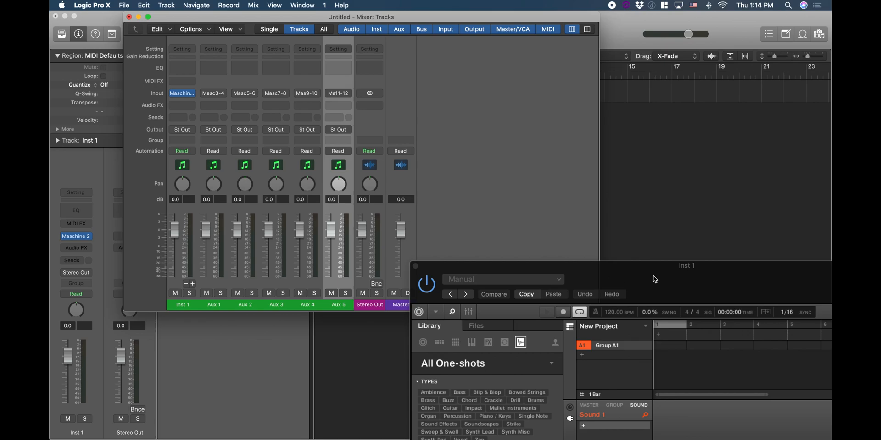
Step: Open the Shore Techno 2 project inside the Maschine 2 plug-in and place its window over the mixer
{"action": "left_click_drag", "start_coordinate": [723, 282], "coordinate": [510, 95]}
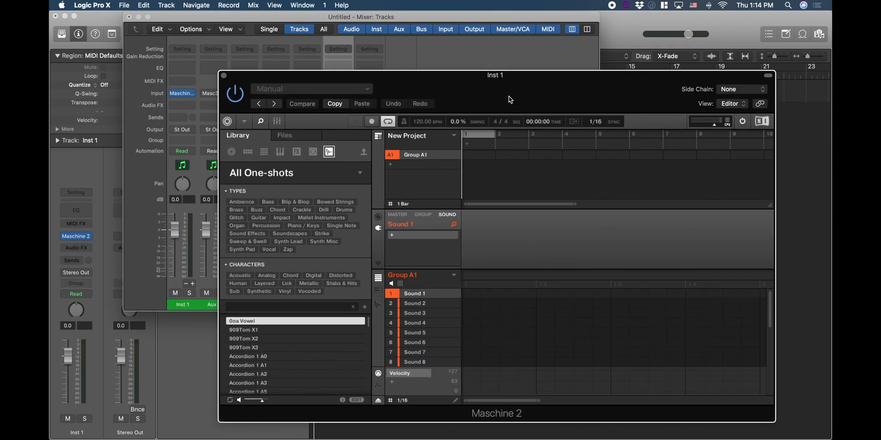
{"action": "left_click", "coordinate": [233, 121]}
{"action": "mouse_move", "coordinate": [238, 136]}
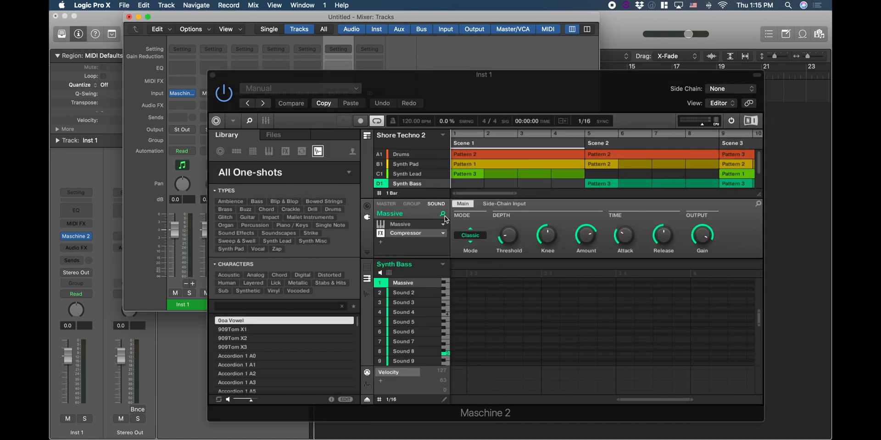
{"action": "left_click_drag", "start_coordinate": [523, 74], "coordinate": [507, 58]}
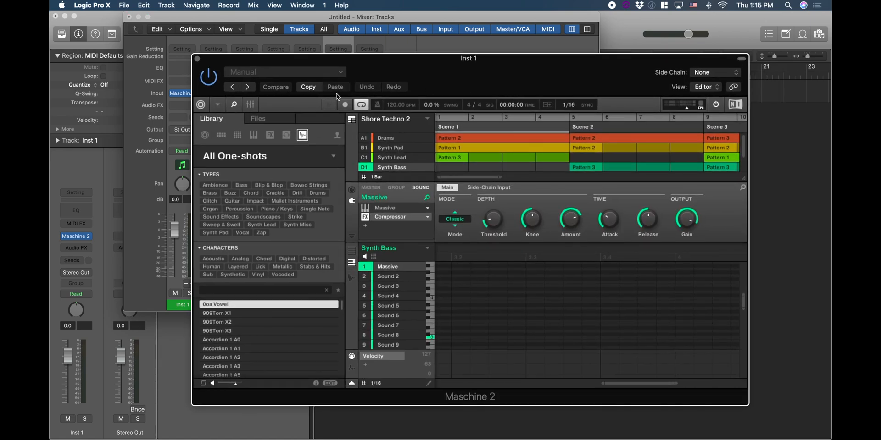
{"action": "left_click_drag", "start_coordinate": [400, 73], "coordinate": [402, 81]}
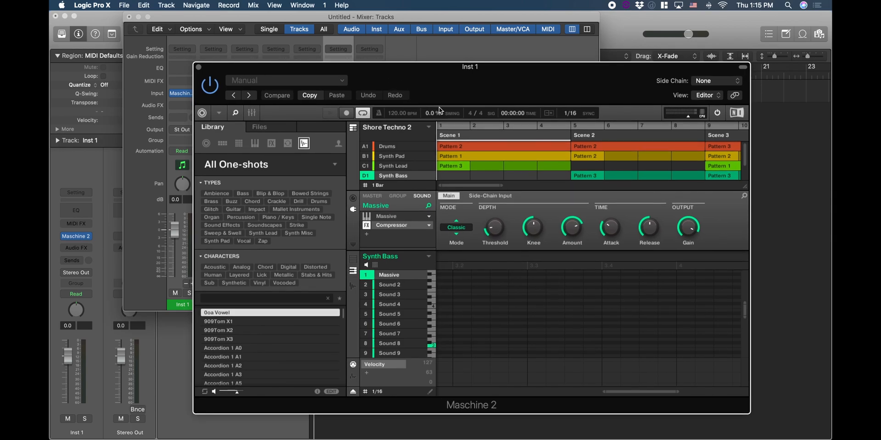
Step: Turn off looping in the Maschine 2 plug-in and set the Logic project tempo to 125
{"action": "left_click", "coordinate": [361, 114]}
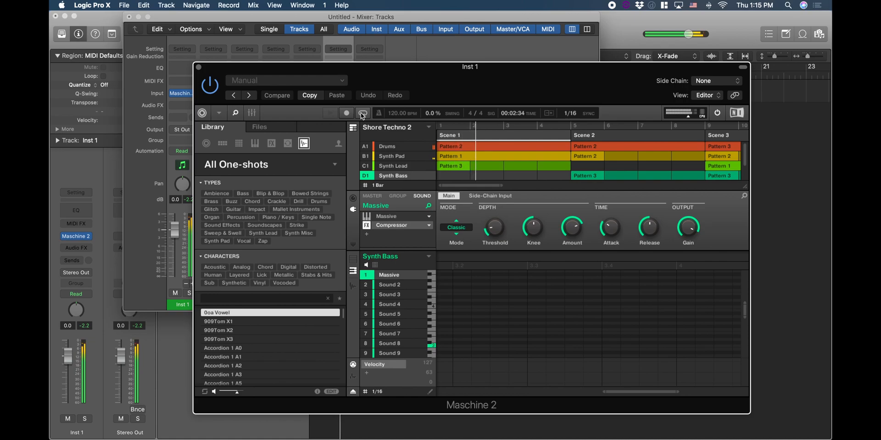
{"action": "left_click_drag", "start_coordinate": [389, 116], "coordinate": [394, 143]}
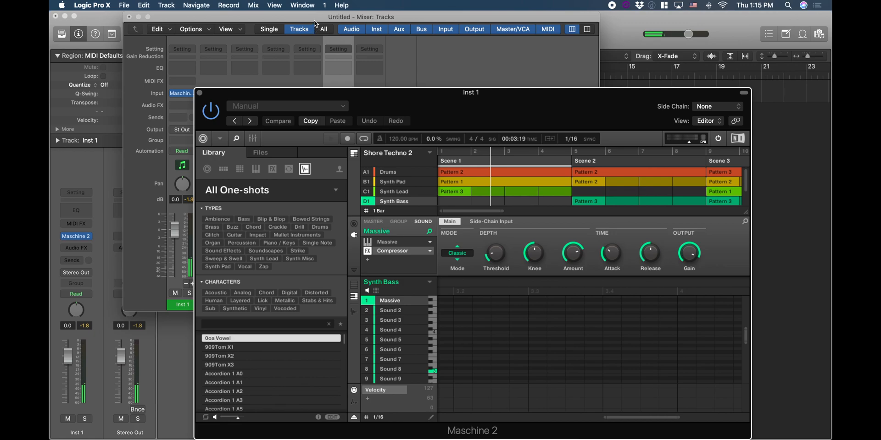
{"action": "left_click_drag", "start_coordinate": [313, 21], "coordinate": [302, 181]}
{"action": "mouse_move", "coordinate": [451, 31]}
{"action": "left_mouse_down"}
{"action": "mouse_move", "coordinate": [461, 16]}
{"action": "mouse_move", "coordinate": [456, 27]}
{"action": "left_mouse_up"}
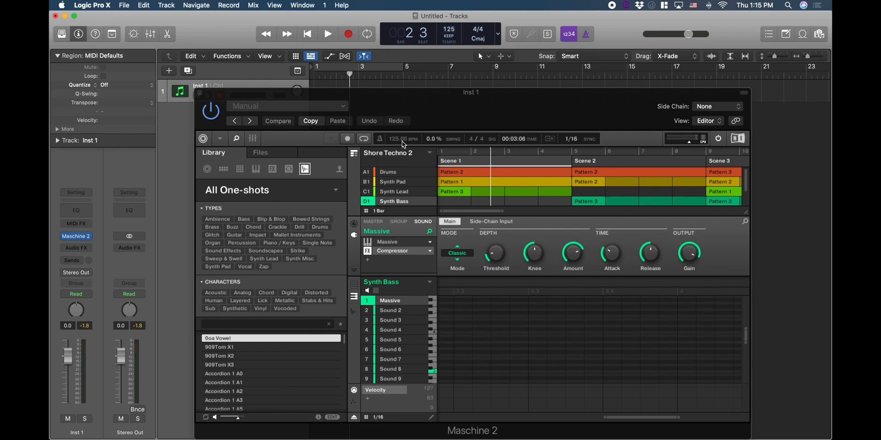
{"action": "left_click", "coordinate": [423, 119]}
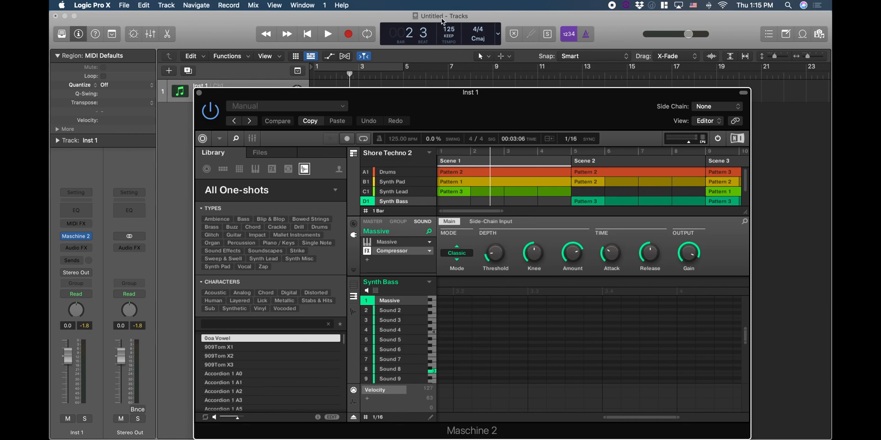
Step: Save the Logic project as Routing Maschine 2 into Logic
{"action": "left_click", "coordinate": [391, 17]}
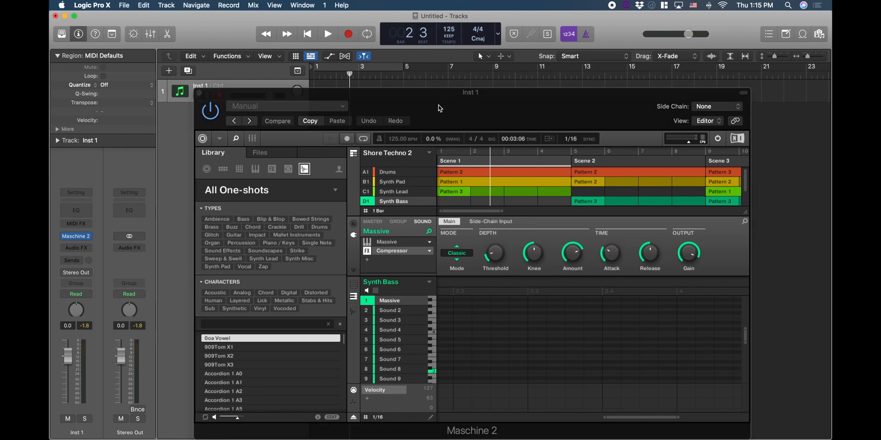
{"action": "left_click", "coordinate": [124, 5]}
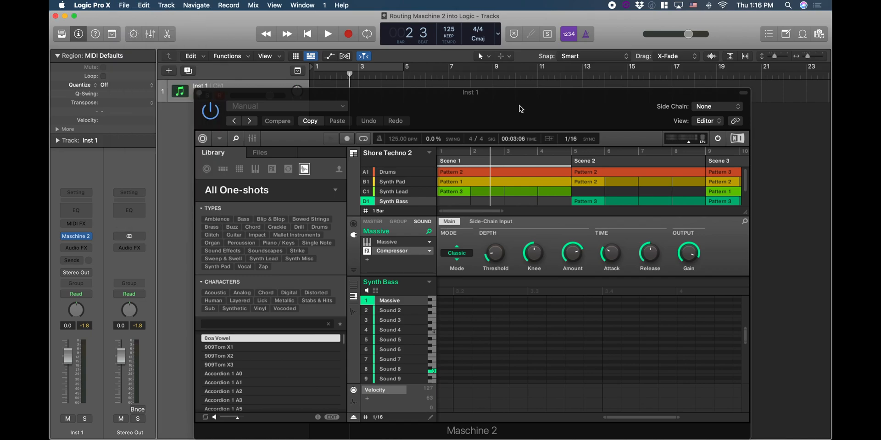
Step: Play the project from Logic's transport to check that the Maschine arrangement follows it
{"action": "left_click", "coordinate": [519, 106]}
{"action": "left_click_drag", "start_coordinate": [519, 105], "coordinate": [515, 99]}
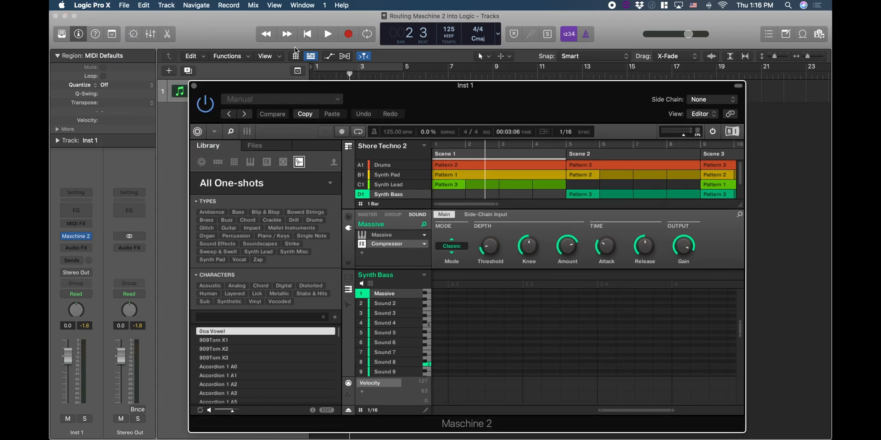
{"action": "left_click", "coordinate": [327, 37]}
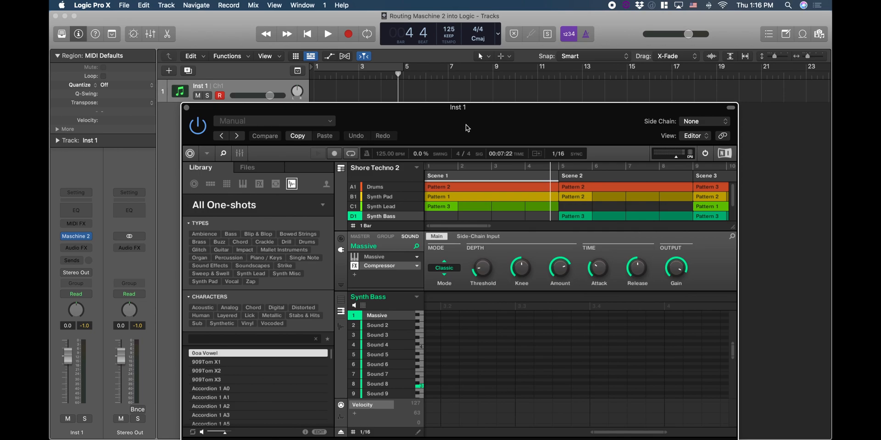
{"action": "left_click_drag", "start_coordinate": [452, 122], "coordinate": [443, 108]}
Step: Inspect the sounds of the Drums and Synth Pad groups in Maschine, ending on the Drums group
{"action": "left_click", "coordinate": [363, 175]}
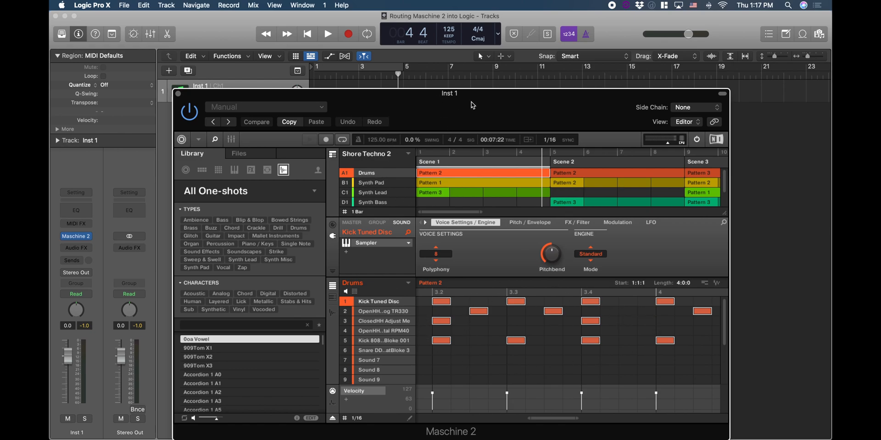
{"action": "left_click", "coordinate": [370, 183]}
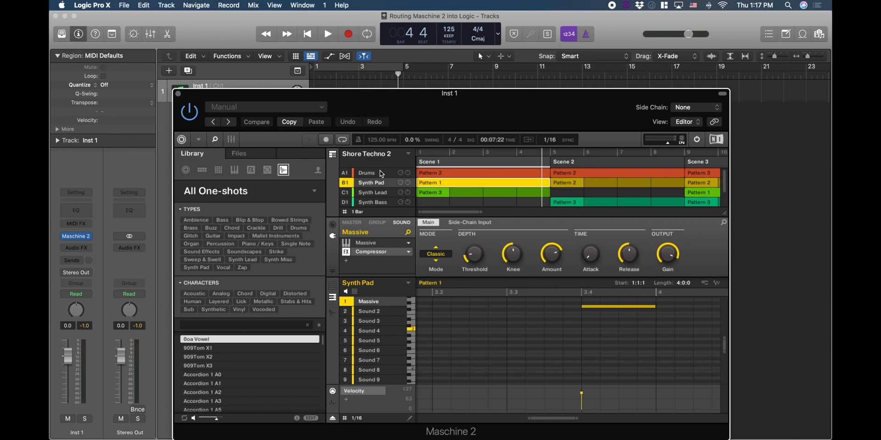
{"action": "left_click", "coordinate": [443, 174]}
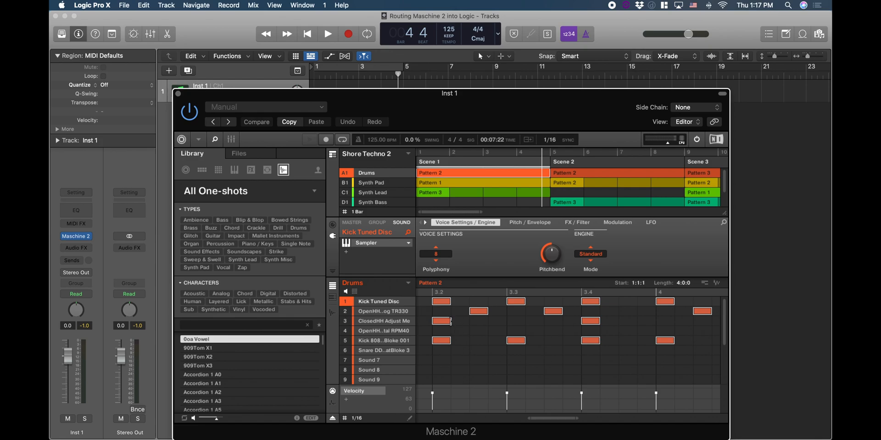
Step: Bring up the mixer and arrange it beside the Maschine window to compare its channel strips with the drum sounds
{"action": "left_click_drag", "start_coordinate": [408, 121], "coordinate": [404, 96]}
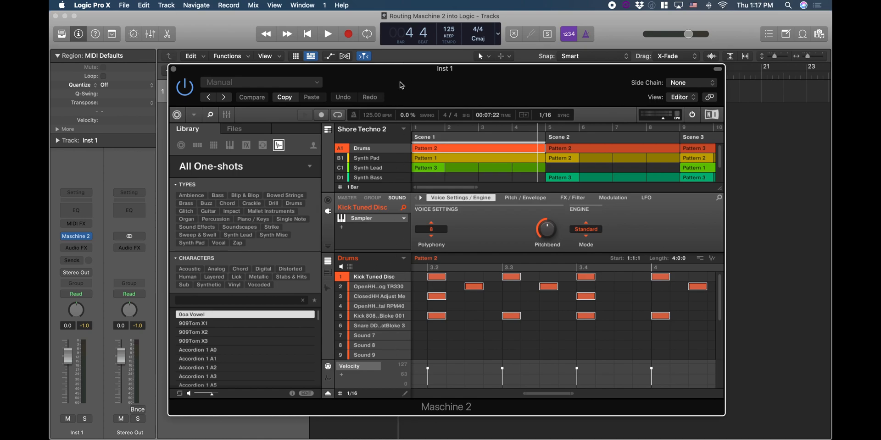
{"action": "left_click_drag", "start_coordinate": [402, 84], "coordinate": [610, 156]}
{"action": "key", "text": "super+2"}
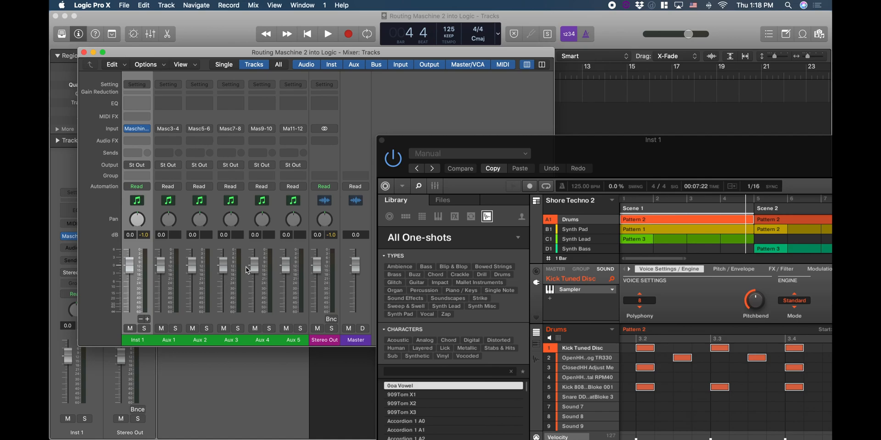
{"action": "mouse_move", "coordinate": [590, 352]}
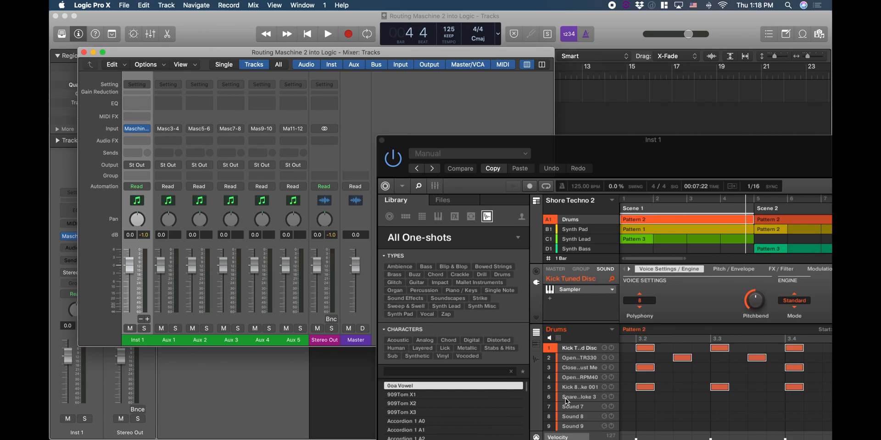
{"action": "mouse_move", "coordinate": [132, 131]}
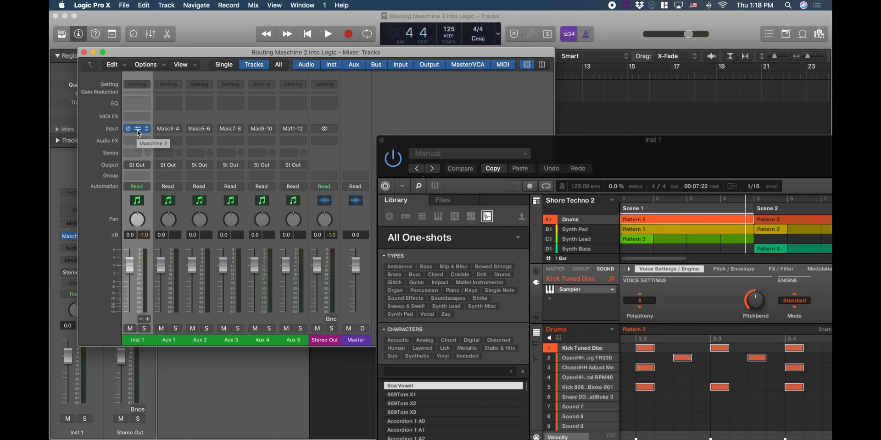
{"action": "mouse_move", "coordinate": [612, 397]}
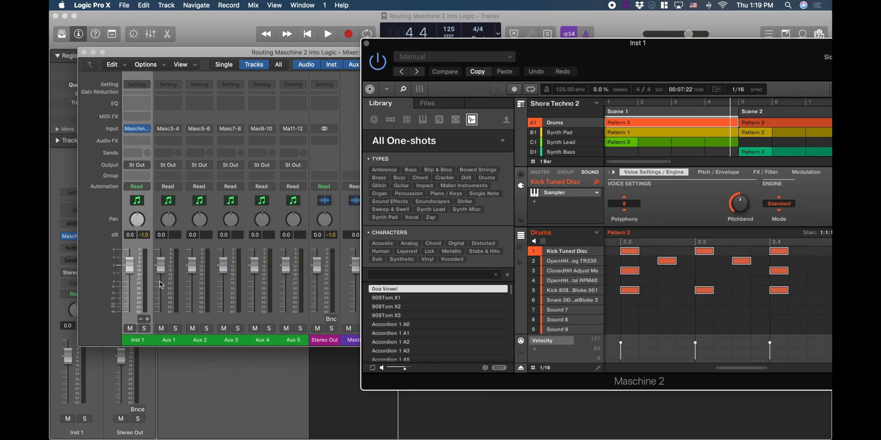
{"action": "left_click_drag", "start_coordinate": [264, 53], "coordinate": [249, 262]}
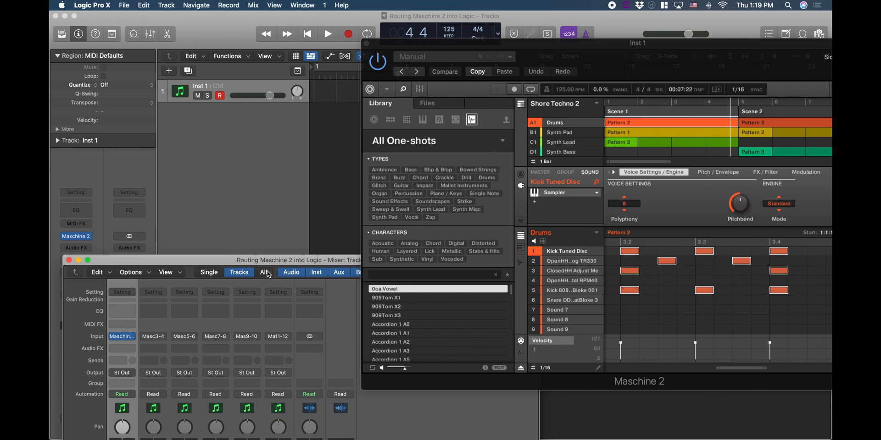
{"action": "left_click_drag", "start_coordinate": [269, 266], "coordinate": [262, 102]}
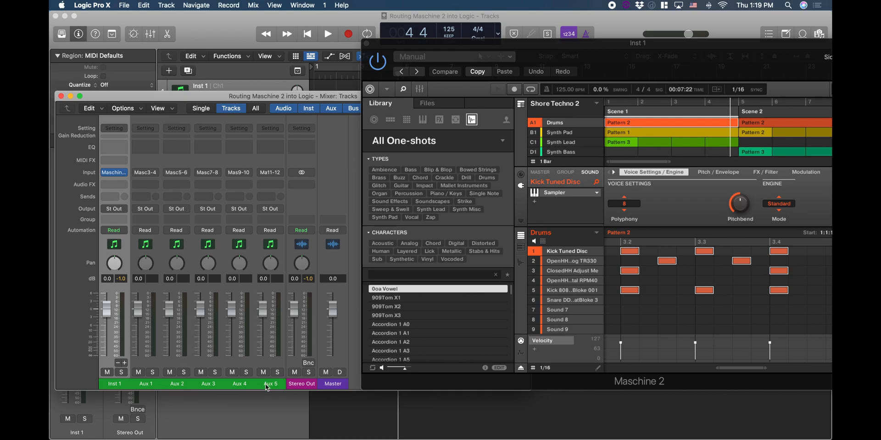
Step: Rename the Inst 1, Aux 1 and Aux 2 channel strips to Kick, OpenHH1 and ClosedHH
{"action": "double_click", "coordinate": [118, 384]}
{"action": "type", "text": "Kick"}
{"action": "key", "text": "Tab"}
{"action": "type", "text": "OpenHH1"}
{"action": "key", "text": "Tab"}
{"action": "type", "text": "ClosedHH"}
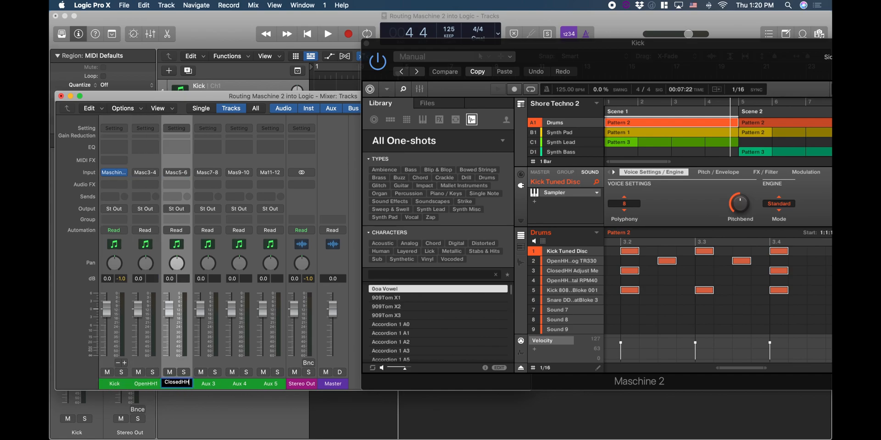
{"action": "key", "text": "Tab"}
{"action": "left_click", "coordinate": [109, 388]}
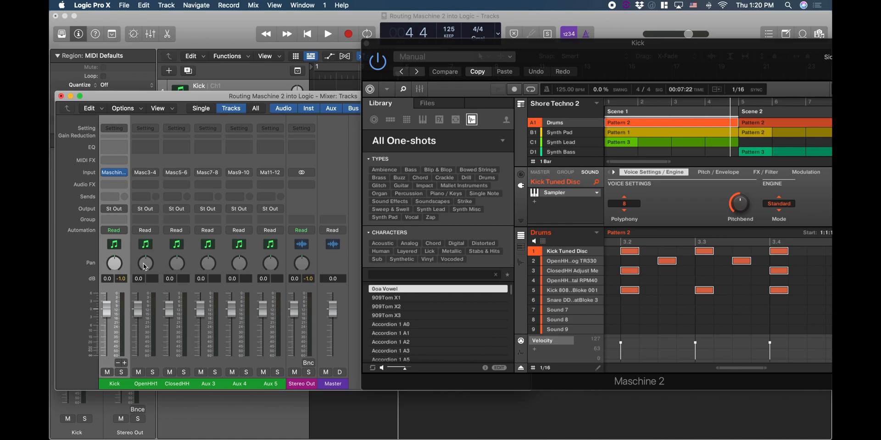
Step: Create tracks for the OpenHH1 through Aux 5 channel strips and move the mixer and Maschine windows clear of the track list
{"action": "left_click", "coordinate": [134, 258]}
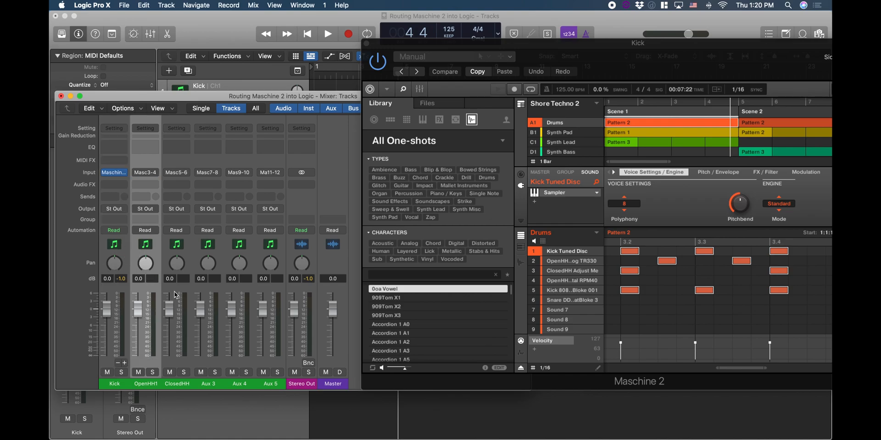
{"action": "left_click", "coordinate": [259, 258], "text": "shift"}
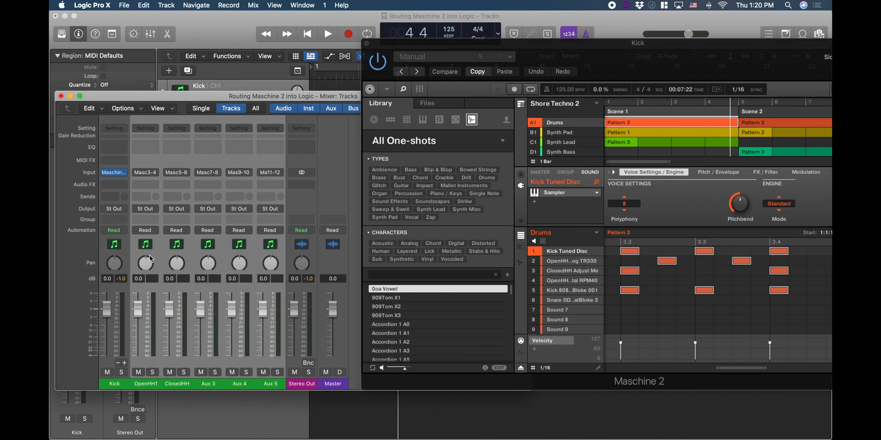
{"action": "right_click", "coordinate": [152, 258]}
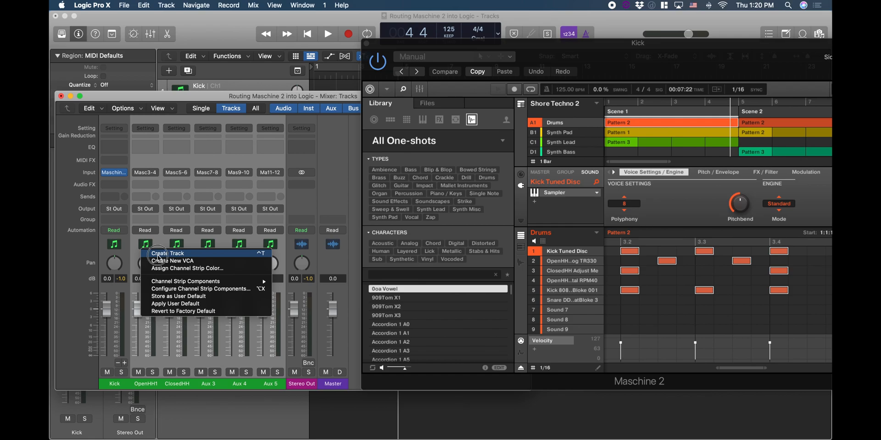
{"action": "left_click", "coordinate": [159, 254]}
{"action": "left_click_drag", "start_coordinate": [229, 100], "coordinate": [462, 175]}
{"action": "left_click_drag", "start_coordinate": [341, 166], "coordinate": [327, 105]}
{"action": "left_click_drag", "start_coordinate": [462, 45], "coordinate": [642, 55]}
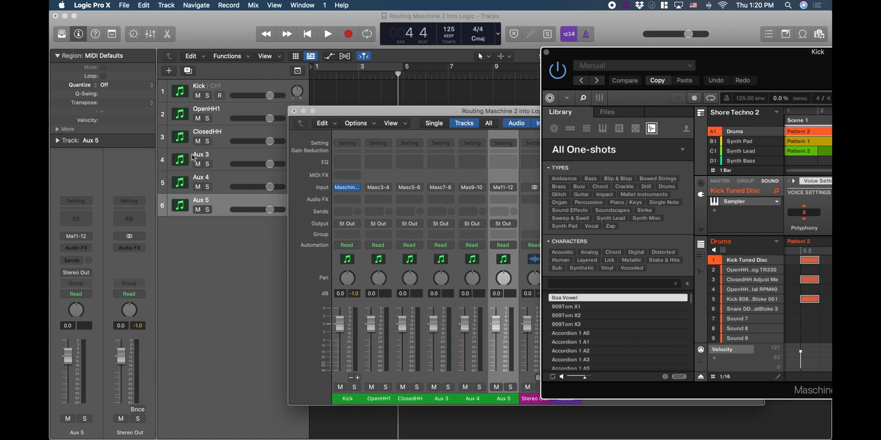
Step: Rename the Aux 3 track to OpenHH2 and bring the mixer back up
{"action": "double_click", "coordinate": [207, 153]}
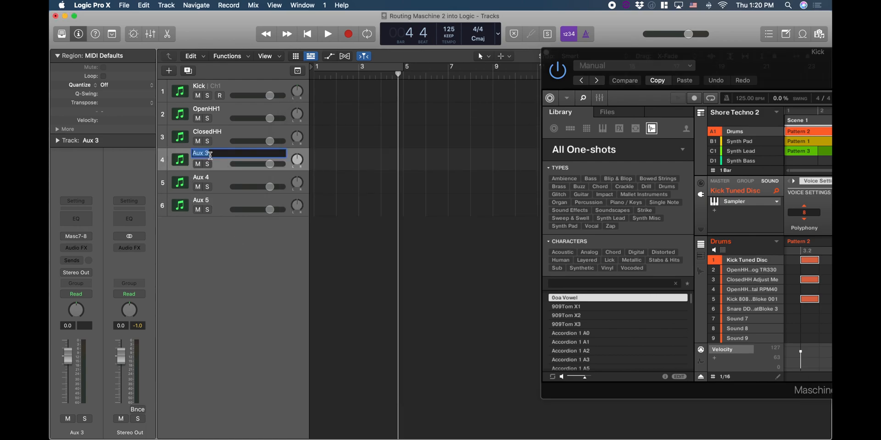
{"action": "type", "text": "K"}
{"action": "key", "text": "Return"}
{"action": "key", "text": "super+2"}
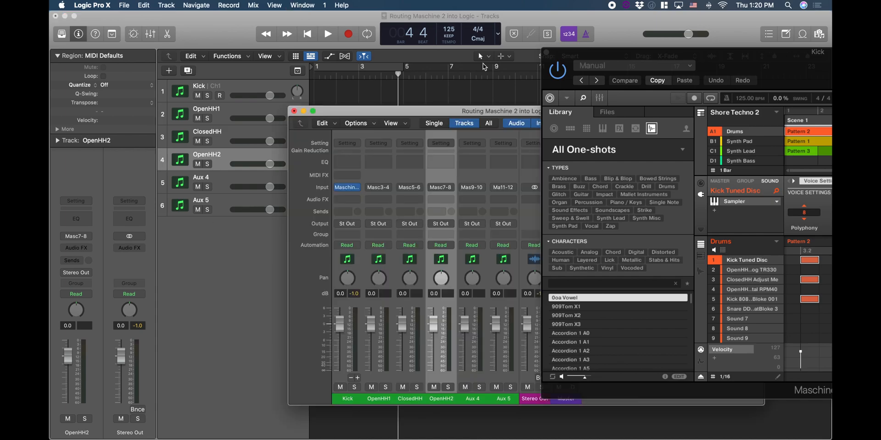
Step: Rename the Aux 4 and Aux 5 channel strips to Kick 808 and Snare
{"action": "left_click_drag", "start_coordinate": [440, 120], "coordinate": [380, 115]}
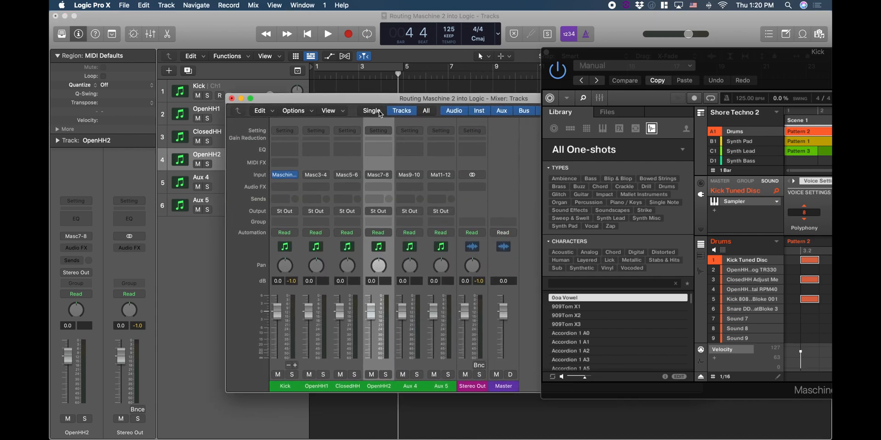
{"action": "double_click", "coordinate": [410, 386]}
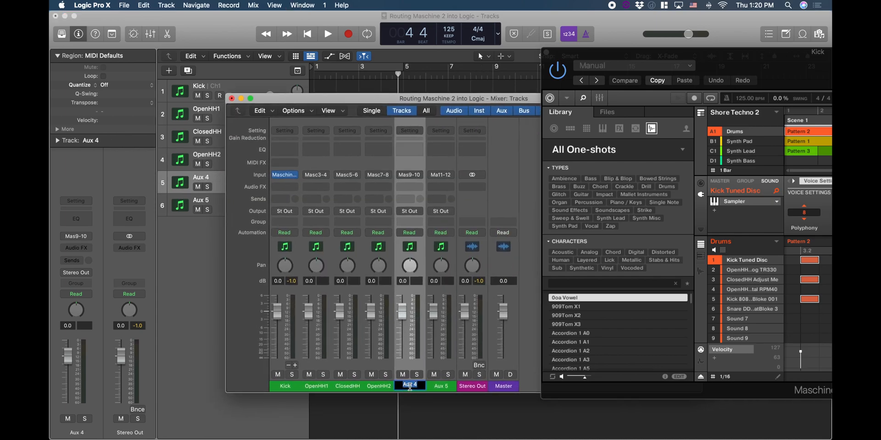
{"action": "type", "text": "Kick 808"}
{"action": "double_click", "coordinate": [443, 386]}
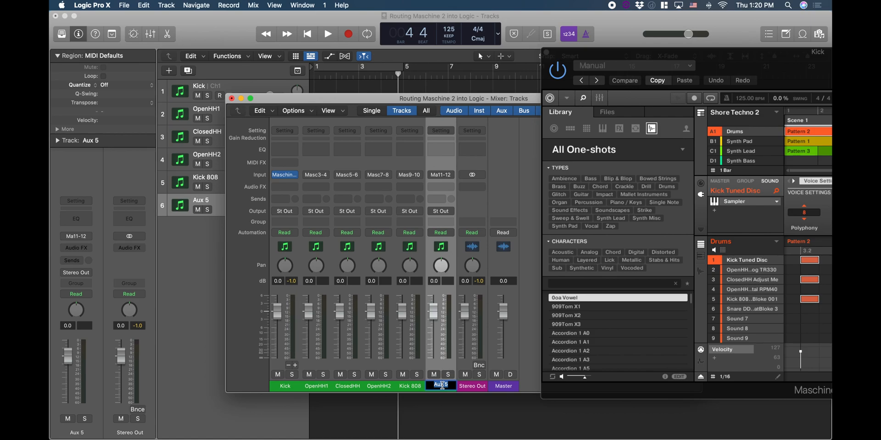
{"action": "type", "text": "Snare"}
{"action": "key", "text": "Return"}
Step: Play the project briefly with the mixer moved aside to check which tracks receive signal
{"action": "left_click_drag", "start_coordinate": [511, 101], "coordinate": [567, 101]}
{"action": "key", "text": "space"}
{"action": "left_click_drag", "start_coordinate": [399, 103], "coordinate": [442, 93]}
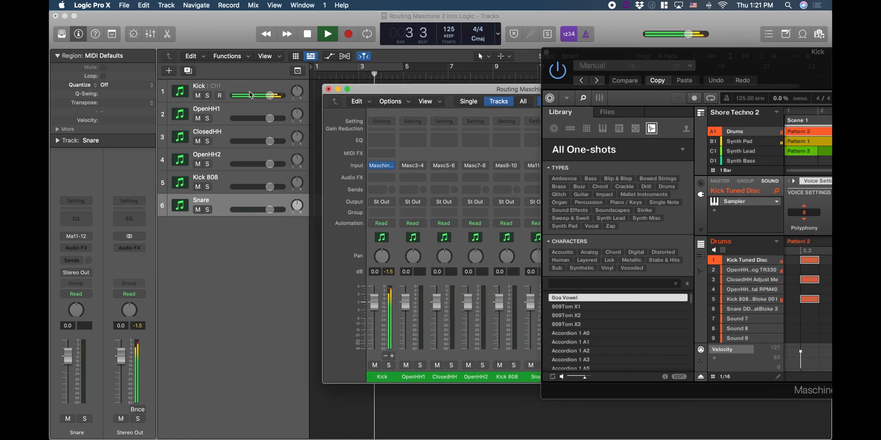
{"action": "key", "text": "space"}
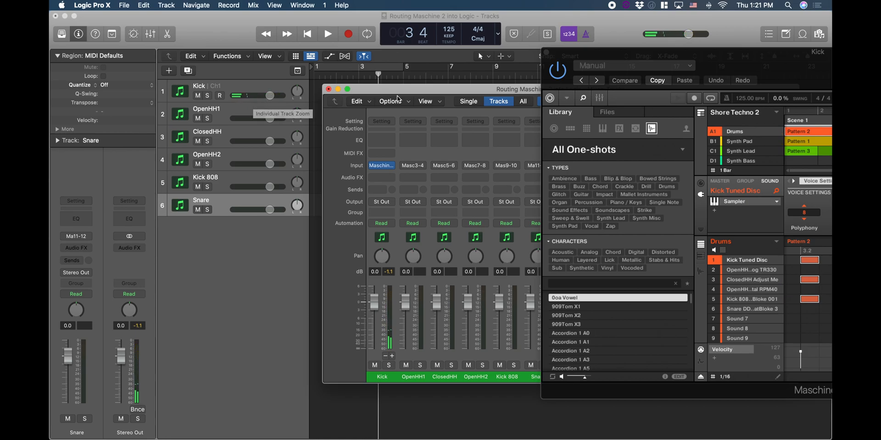
Step: Bring Maschine forward, inspect its first two drum sounds, and show the audio output settings of Kick Tuned Disc
{"action": "left_click_drag", "start_coordinate": [363, 89], "coordinate": [327, 88]}
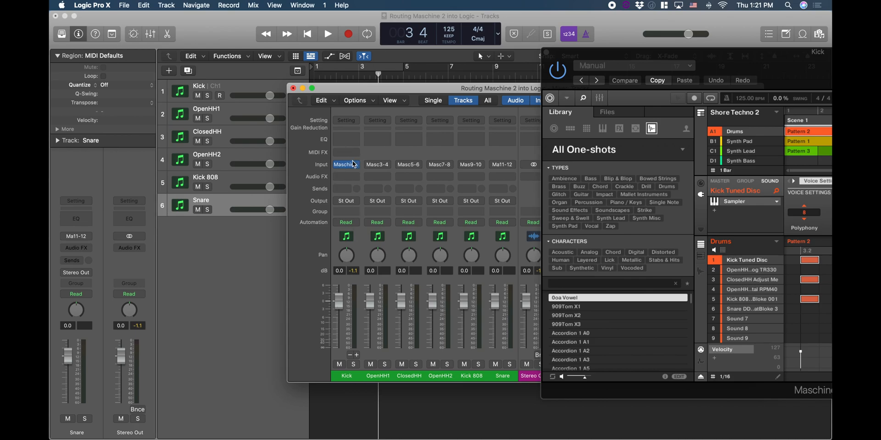
{"action": "left_click_drag", "start_coordinate": [421, 89], "coordinate": [284, 116]}
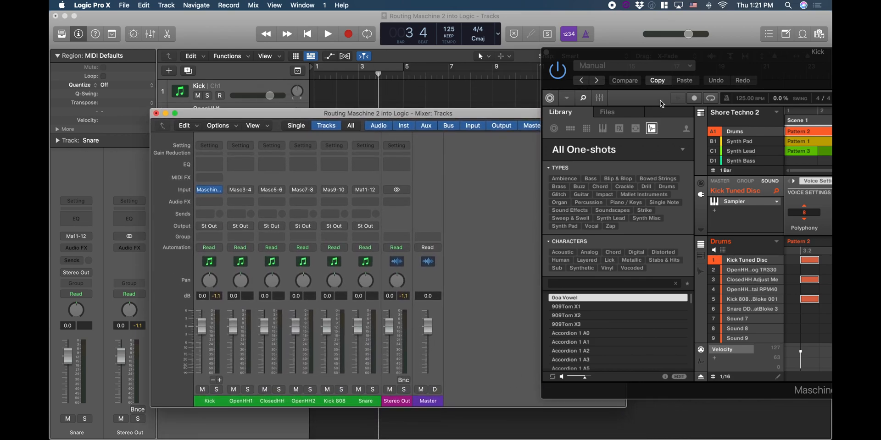
{"action": "left_click_drag", "start_coordinate": [745, 76], "coordinate": [681, 43]}
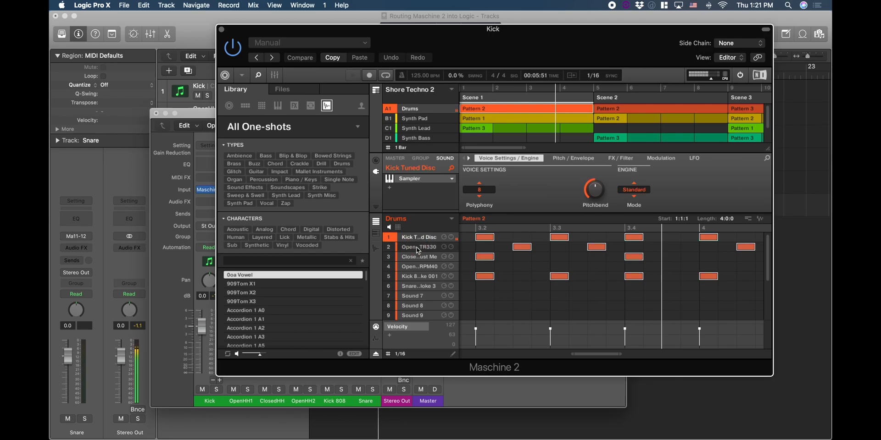
{"action": "left_click", "coordinate": [417, 247]}
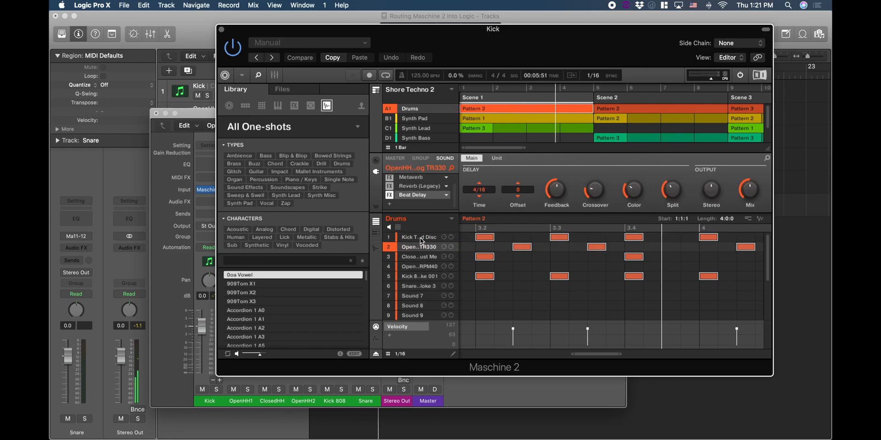
{"action": "left_click", "coordinate": [420, 238]}
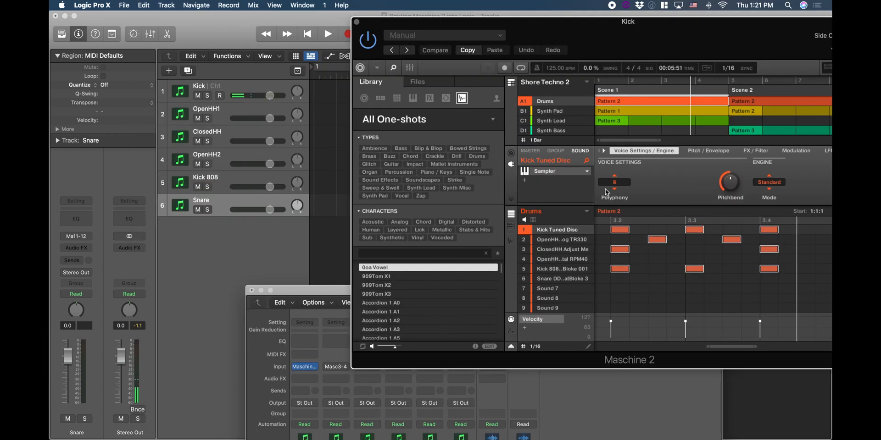
{"action": "mouse_move", "coordinate": [524, 253]}
{"action": "left_click", "coordinate": [511, 165]}
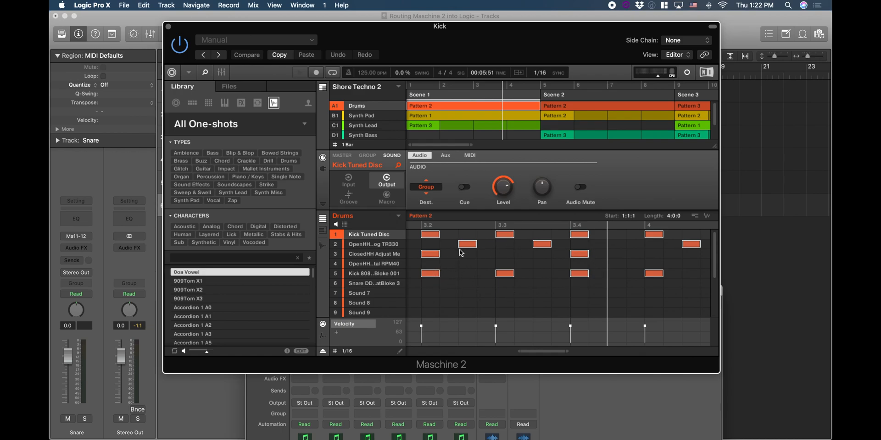
{"action": "mouse_move", "coordinate": [392, 108]}
Step: Uncover Logic's track area and transfer the Drums group's Pattern 2 from Maschine into it as MIDI regions starting at bar 1
{"action": "left_click_drag", "start_coordinate": [395, 33], "coordinate": [630, 89]}
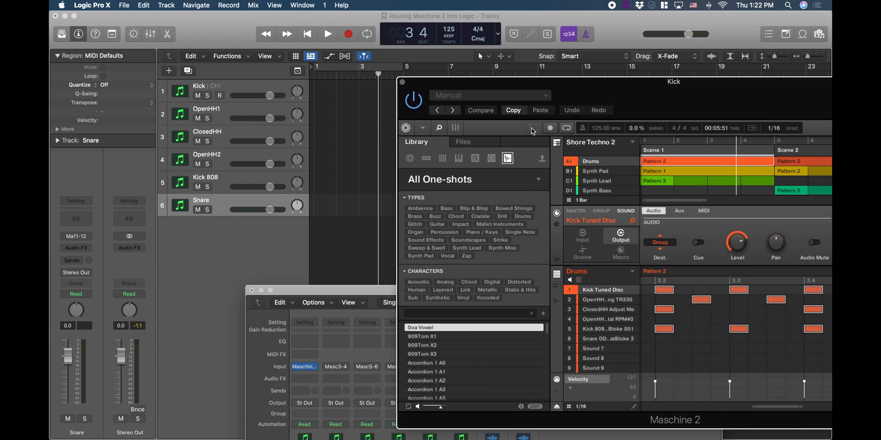
{"action": "left_click_drag", "start_coordinate": [659, 98], "coordinate": [432, 218]}
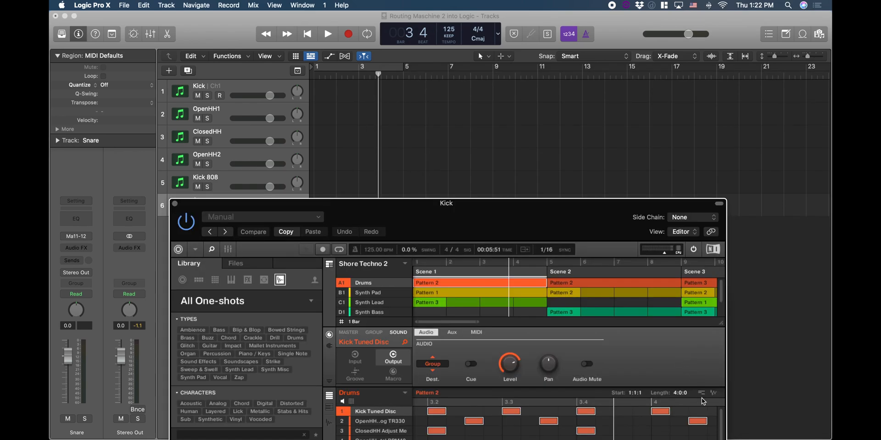
{"action": "left_click_drag", "start_coordinate": [702, 394], "coordinate": [689, 356]}
{"action": "left_click", "coordinate": [702, 396]}
{"action": "left_click_drag", "start_coordinate": [702, 396], "coordinate": [320, 95]}
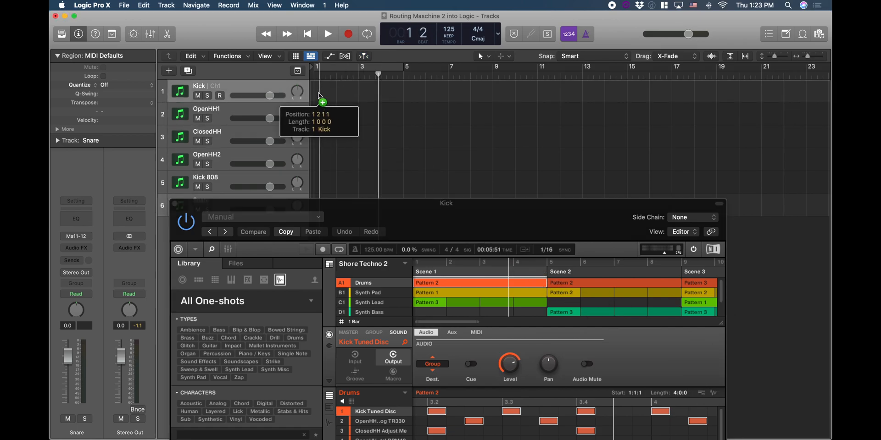
{"action": "left_click_drag", "start_coordinate": [319, 94], "coordinate": [321, 94]}
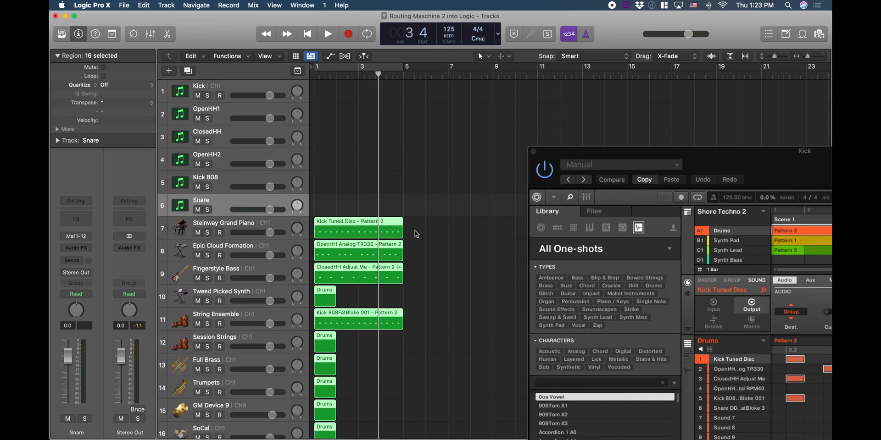
Step: Delete the ten empty Drums regions on tracks 13 to 22
{"action": "scroll", "coordinate": [329, 190], "scroll_direction": "down", "scroll_amount": 2}
{"action": "left_click", "coordinate": [329, 191]}
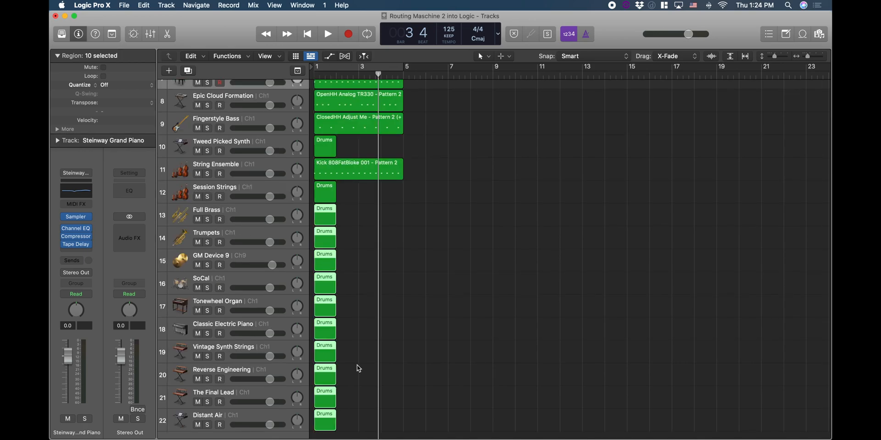
{"action": "left_click", "coordinate": [351, 280]}
{"action": "scroll", "coordinate": [350, 275], "scroll_direction": "up", "scroll_amount": 5}
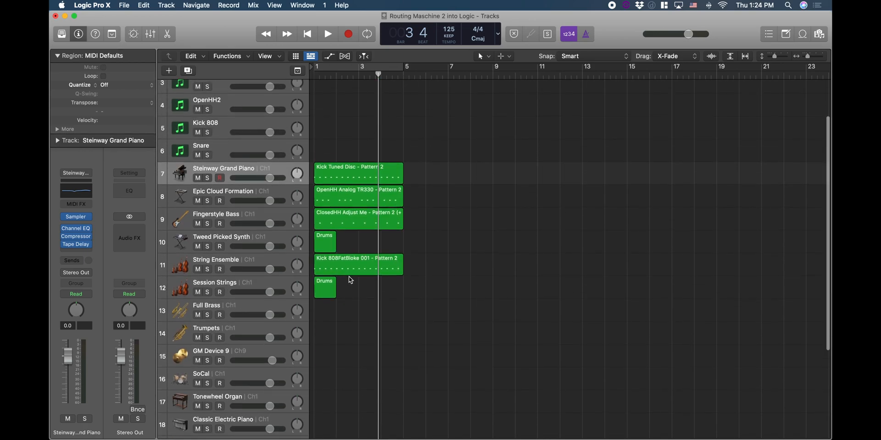
Step: Move the six remaining drum regions up to the Kick through Snare tracks and delete the unused tracks
{"action": "left_click", "coordinate": [349, 321]}
{"action": "left_click_drag", "start_coordinate": [350, 321], "coordinate": [327, 146]}
{"action": "scroll", "coordinate": [329, 193], "scroll_direction": "up", "scroll_amount": 1}
{"action": "scroll", "coordinate": [330, 195], "scroll_direction": "up", "scroll_amount": 1}
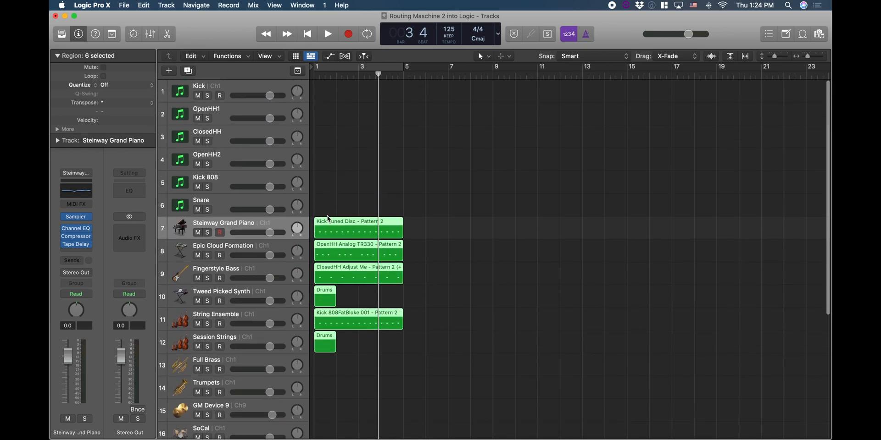
{"action": "left_click_drag", "start_coordinate": [329, 219], "coordinate": [329, 82]}
{"action": "right_click", "coordinate": [232, 195]}
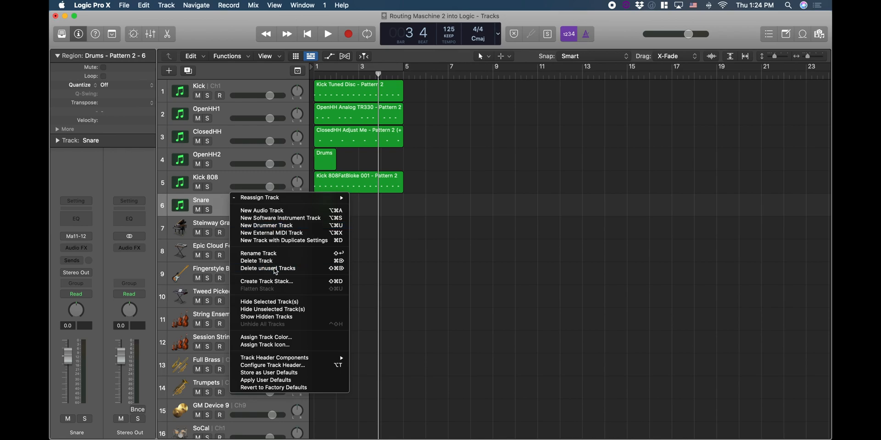
{"action": "left_click", "coordinate": [275, 270]}
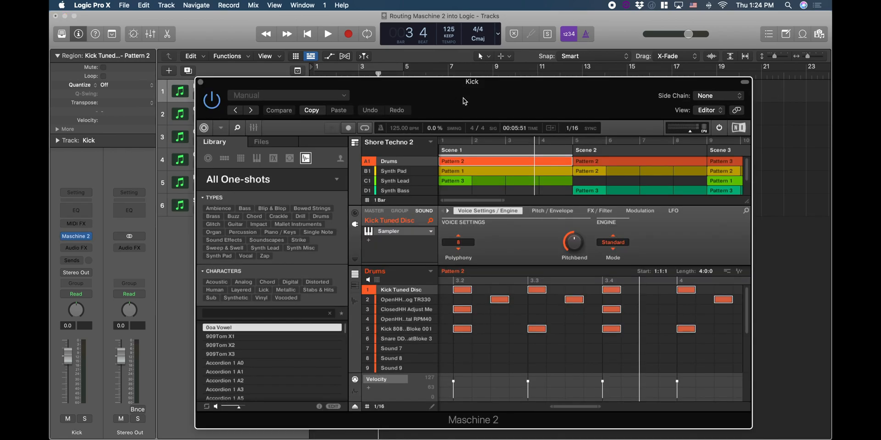
Step: Move the Maschine window below the tracks and play the arrangement from the start to check the tracks' signal
{"action": "left_click_drag", "start_coordinate": [470, 102], "coordinate": [448, 284]}
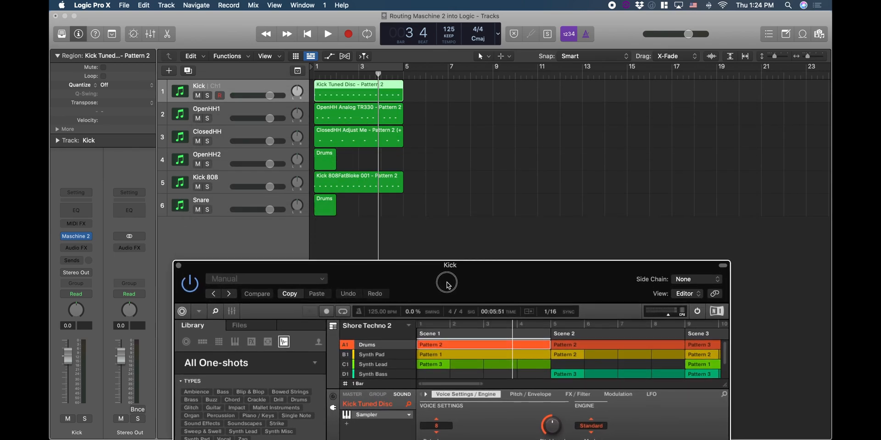
{"action": "left_click", "coordinate": [312, 35]}
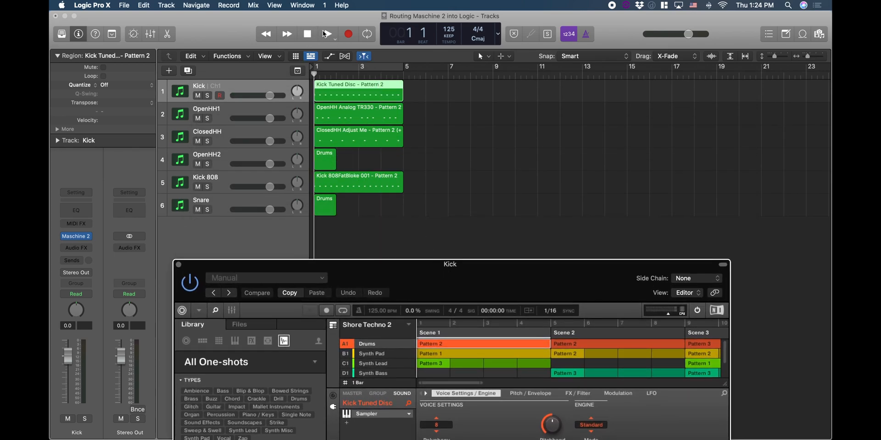
{"action": "left_click", "coordinate": [325, 33]}
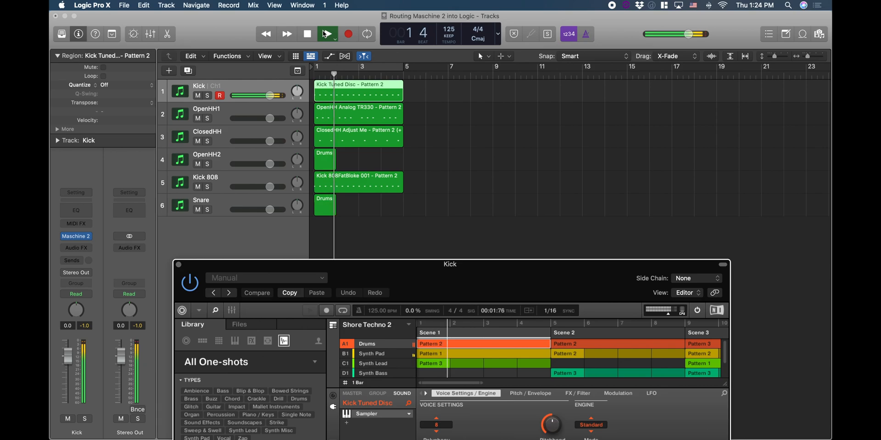
{"action": "left_click", "coordinate": [325, 33]}
Step: Inspect Maschine's Kick, OpenHH and ClosedHH drum sounds, playing the arrangement to compare their activity with the Logic tracks
{"action": "left_click_drag", "start_coordinate": [464, 264], "coordinate": [467, 59]}
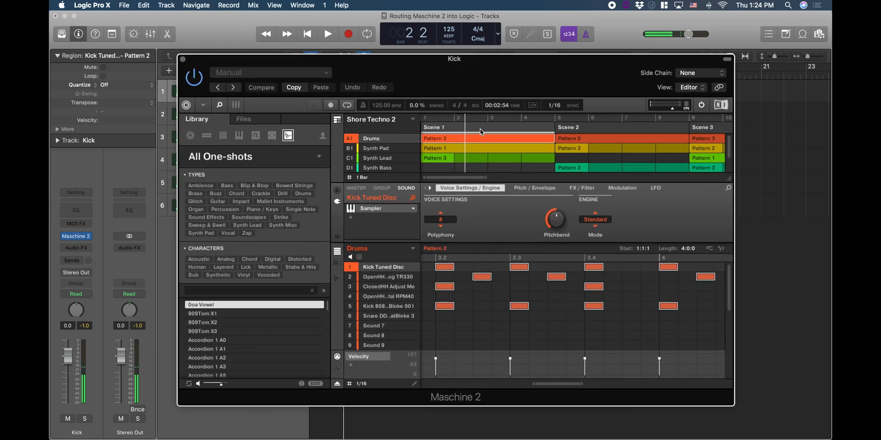
{"action": "left_click", "coordinate": [379, 270]}
{"action": "left_click_drag", "start_coordinate": [413, 59], "coordinate": [409, 155]}
{"action": "left_click", "coordinate": [383, 371]}
{"action": "left_click", "coordinate": [325, 35]}
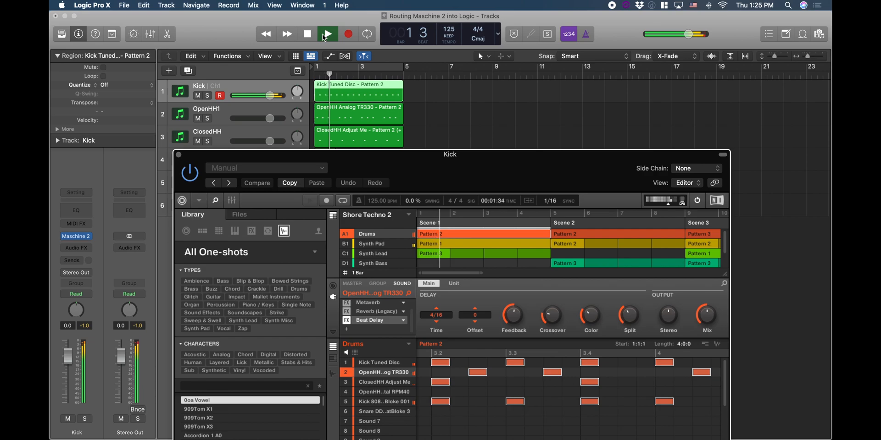
{"action": "left_click", "coordinate": [388, 385]}
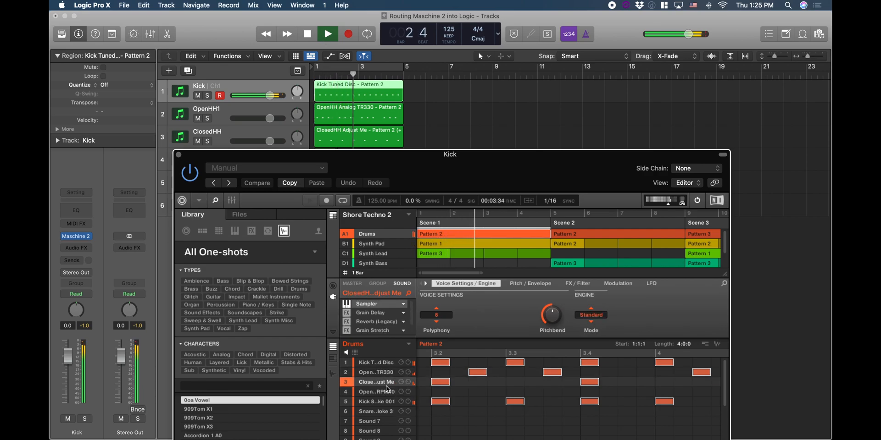
{"action": "left_click", "coordinate": [383, 394]}
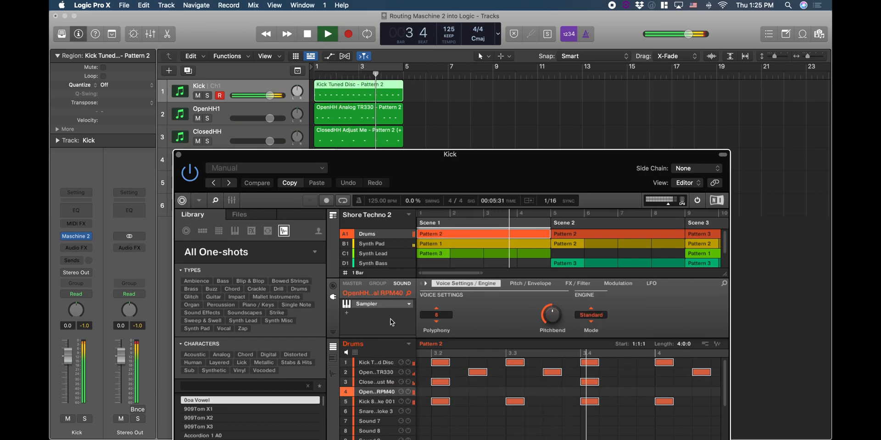
{"action": "key", "text": "space"}
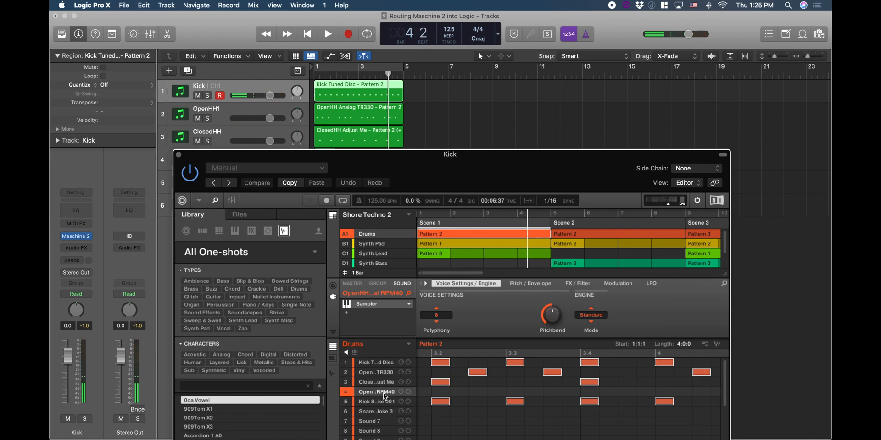
{"action": "left_click_drag", "start_coordinate": [520, 168], "coordinate": [648, 151]}
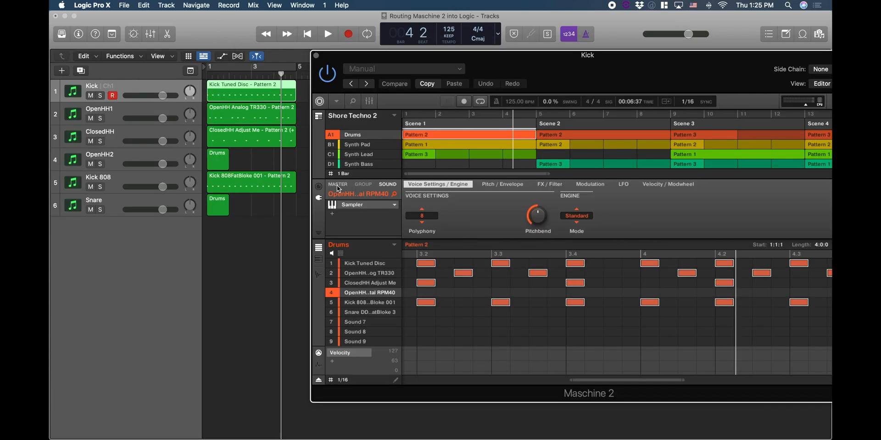
Step: Examine the Master, Group and Sound levels of the drum channel before returning to the Sound level
{"action": "left_click", "coordinate": [338, 184]}
{"action": "left_click", "coordinate": [363, 184]}
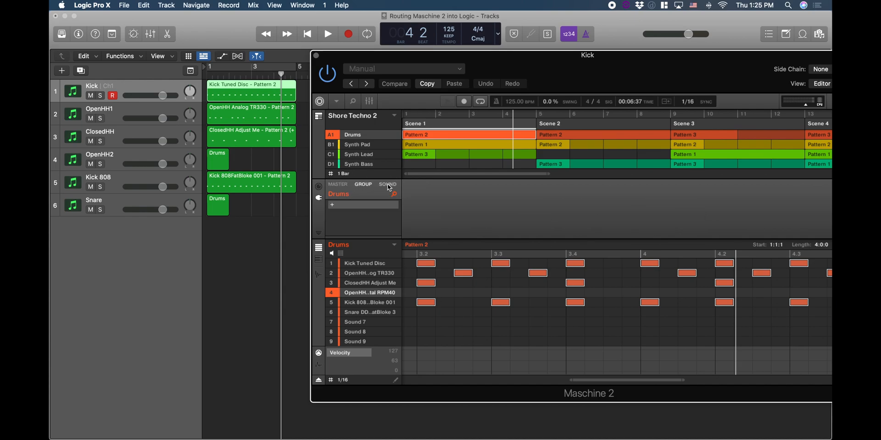
{"action": "left_click", "coordinate": [388, 185]}
{"action": "mouse_move", "coordinate": [375, 316]}
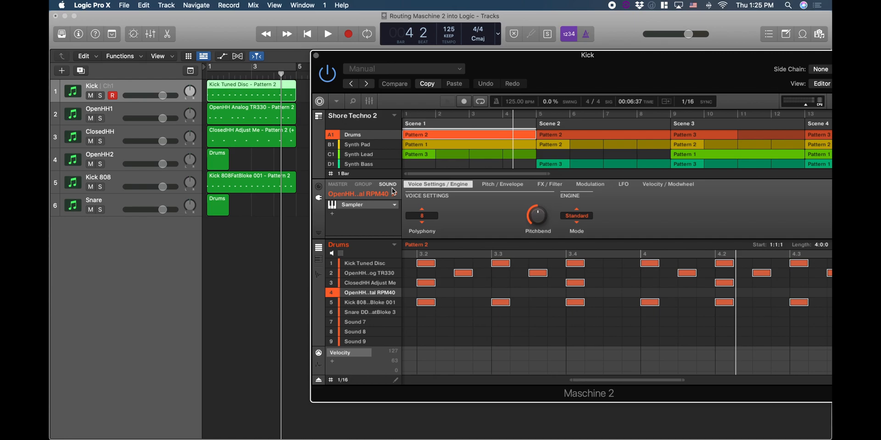
Step: Show the channel's MIDI input settings for the Kick Tuned Disc sound
{"action": "left_click", "coordinate": [319, 187]}
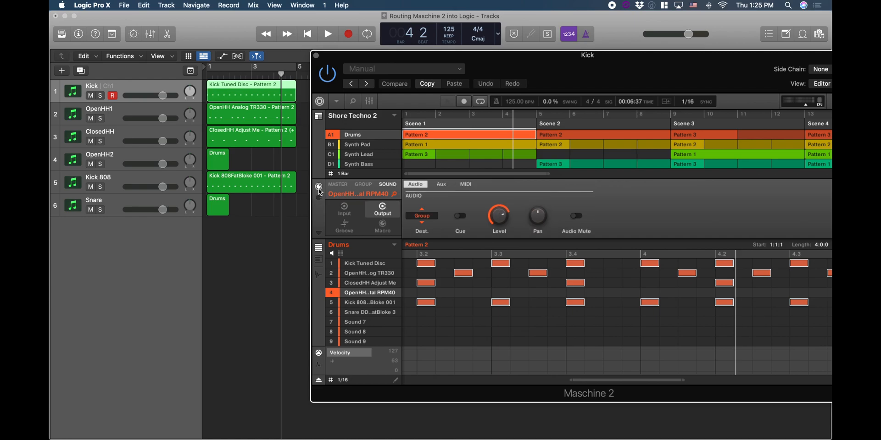
{"action": "left_click", "coordinate": [345, 211]}
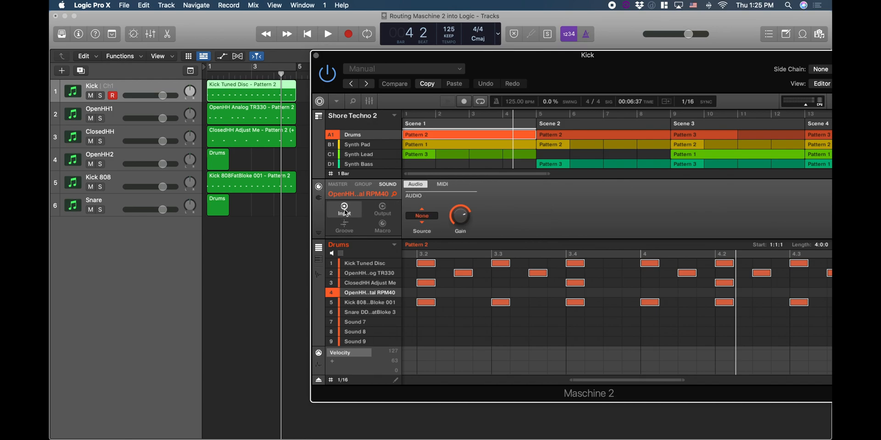
{"action": "left_click", "coordinate": [356, 263]}
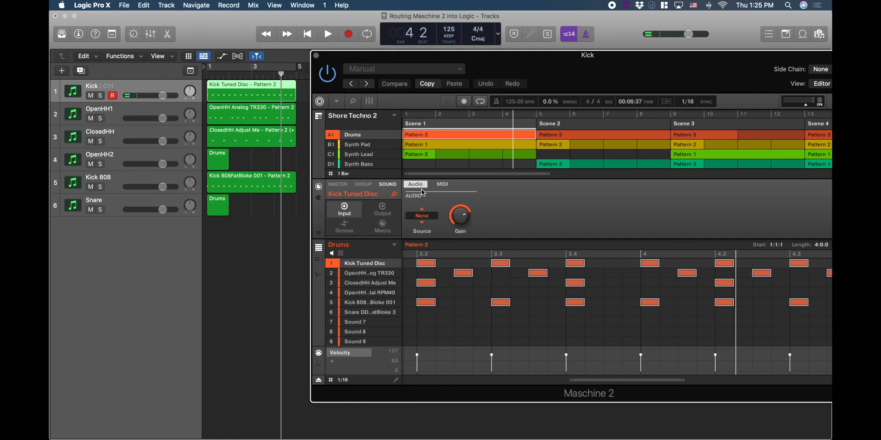
{"action": "left_click", "coordinate": [441, 185]}
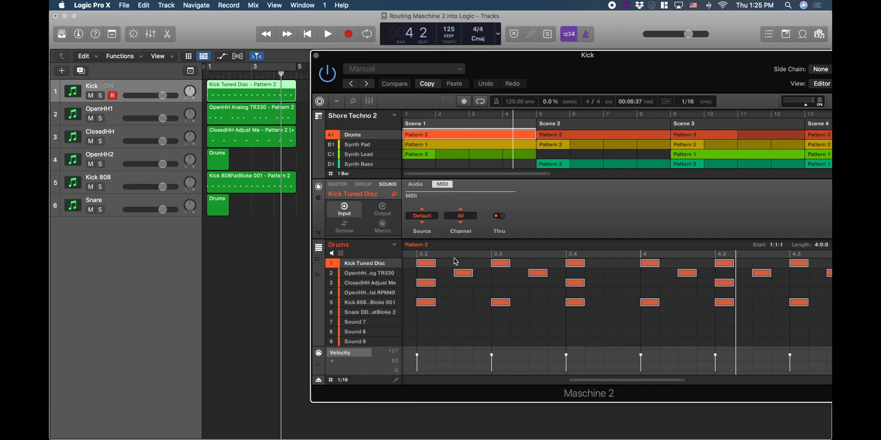
{"action": "mouse_move", "coordinate": [366, 269]}
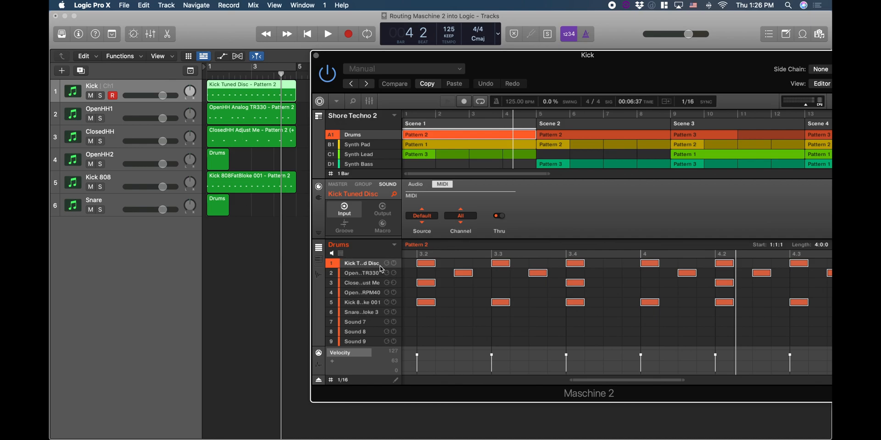
Step: Set the drum sounds' MIDI input channels to match their sound numbers, including OpenHH RPM40 on 4, Kick 808 on 5 and Snare on 6
{"action": "left_click", "coordinate": [466, 219]}
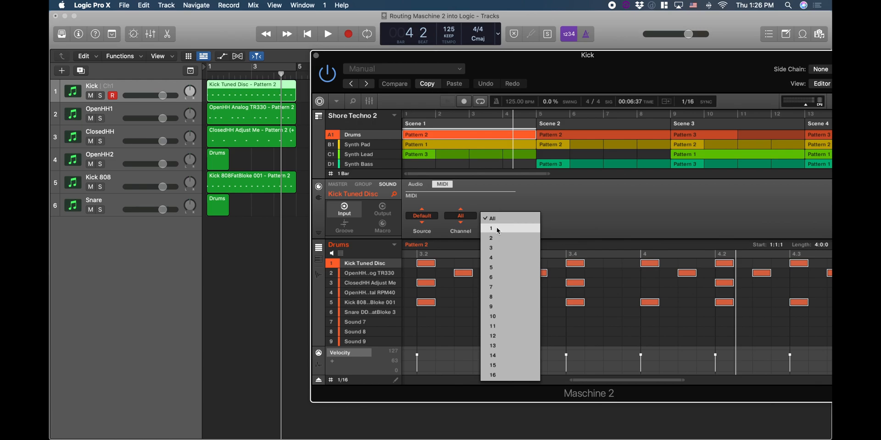
{"action": "left_click", "coordinate": [492, 247]}
{"action": "left_click", "coordinate": [370, 293]}
{"action": "left_click", "coordinate": [463, 217]}
{"action": "left_click", "coordinate": [499, 257]}
{"action": "left_click", "coordinate": [370, 303]}
{"action": "left_click", "coordinate": [463, 217]}
{"action": "left_click", "coordinate": [496, 267]}
{"action": "left_click", "coordinate": [370, 312]}
{"action": "left_click", "coordinate": [463, 216]}
{"action": "left_click", "coordinate": [499, 278]}
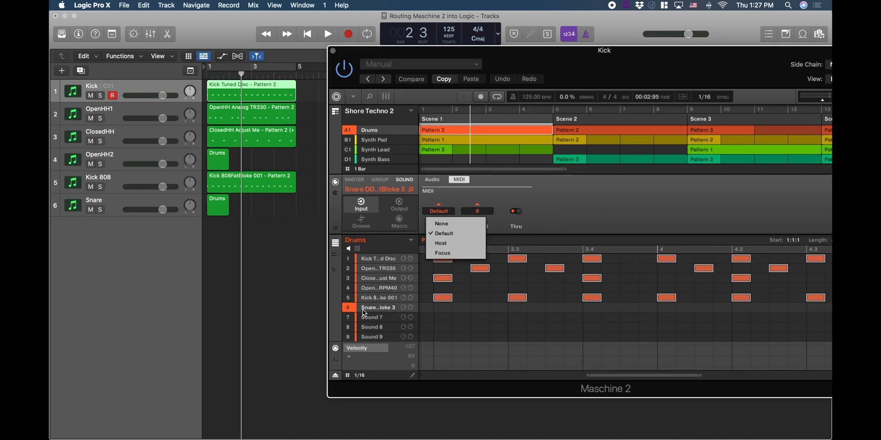
Step: Set the Snare sound's MIDI input source to Host
{"action": "left_click", "coordinate": [444, 213]}
{"action": "left_click", "coordinate": [443, 212]}
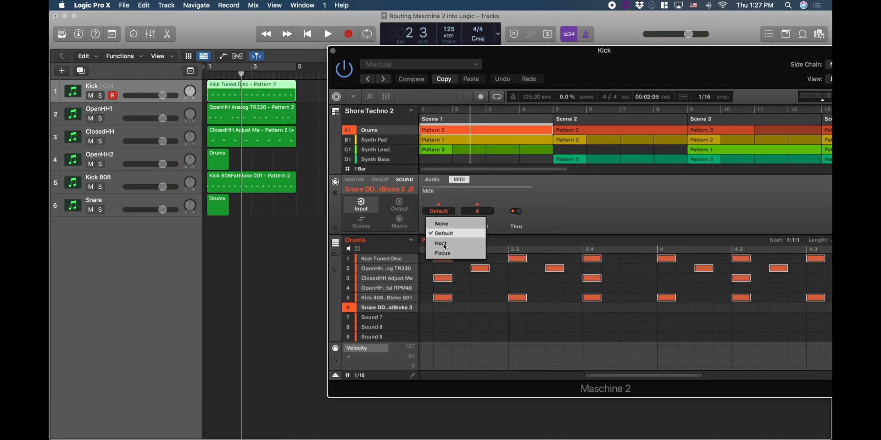
{"action": "left_click", "coordinate": [441, 244]}
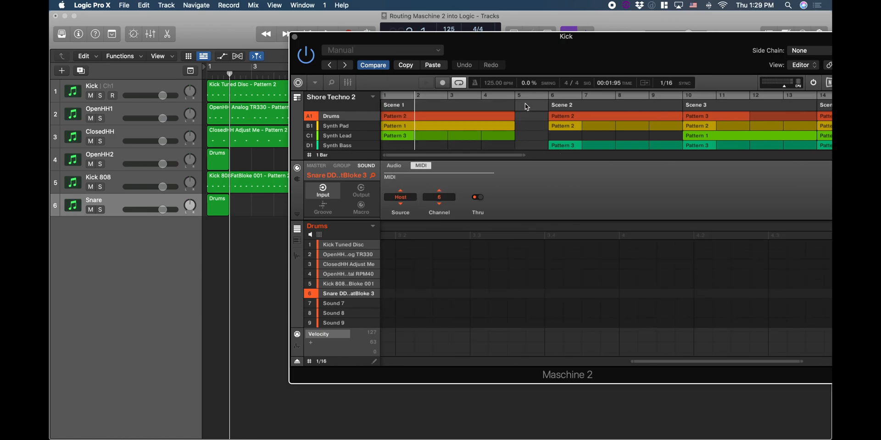
Step: Move the empty bar from after Scene 1 to the start of the Maschine arrangement and play with that bar looped
{"action": "left_click_drag", "start_coordinate": [528, 98], "coordinate": [384, 108]}
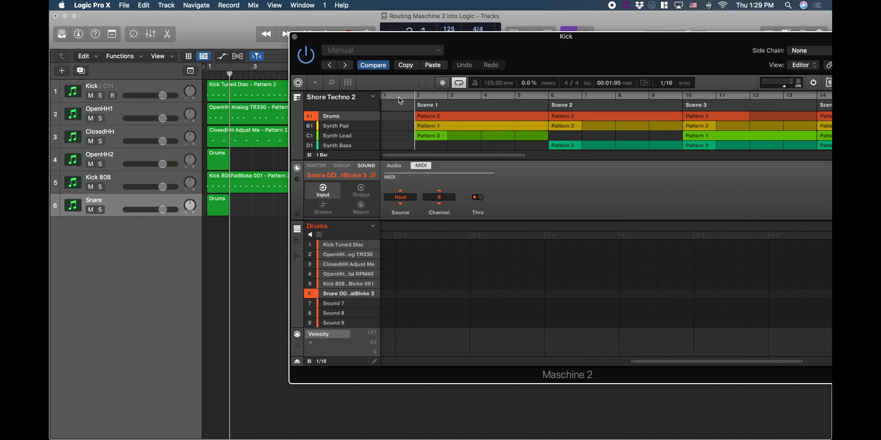
{"action": "left_click", "coordinate": [399, 98]}
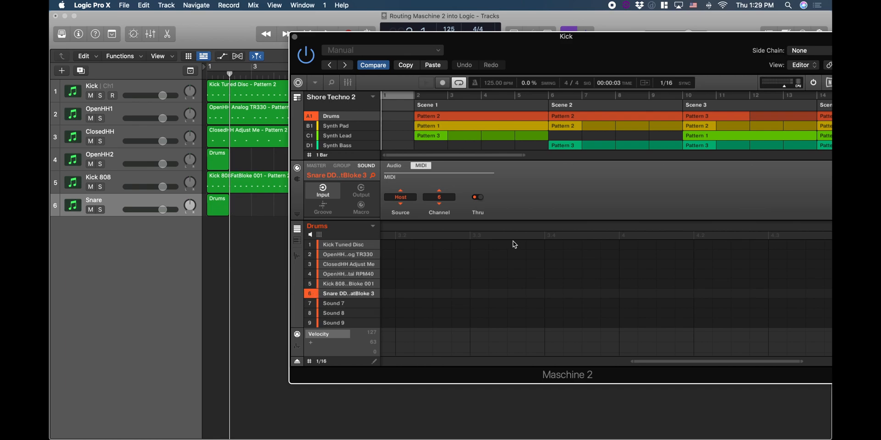
{"action": "key", "text": "space"}
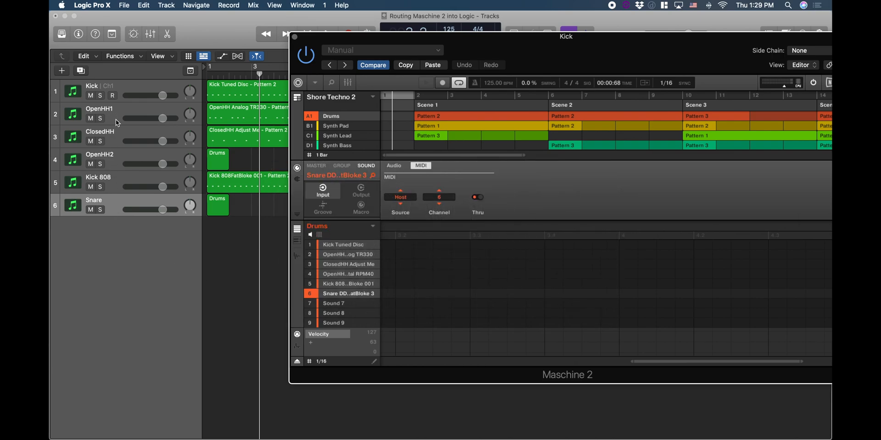
Step: Set the audio output destination of the Kick Tuned Disc sound to Ext. 1
{"action": "left_click", "coordinate": [363, 191]}
{"action": "left_click", "coordinate": [346, 248]}
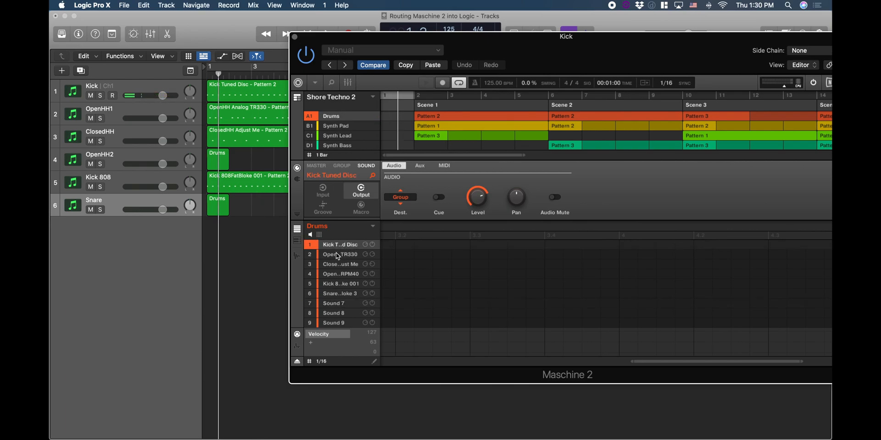
{"action": "left_click", "coordinate": [408, 200]}
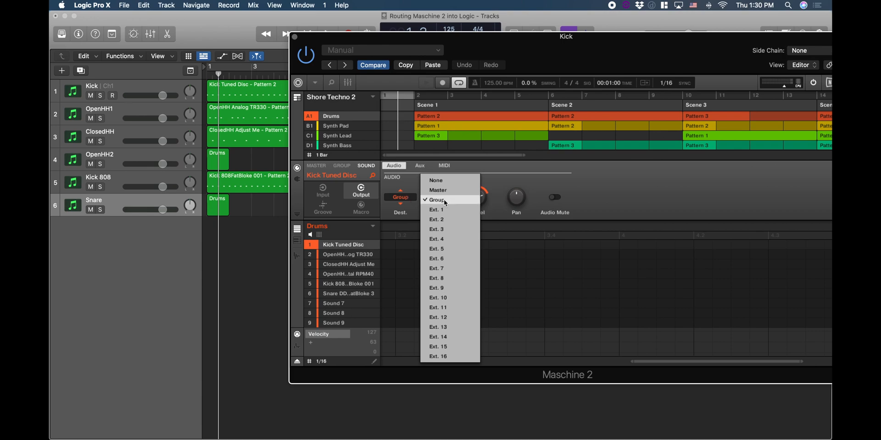
{"action": "left_click", "coordinate": [392, 212]}
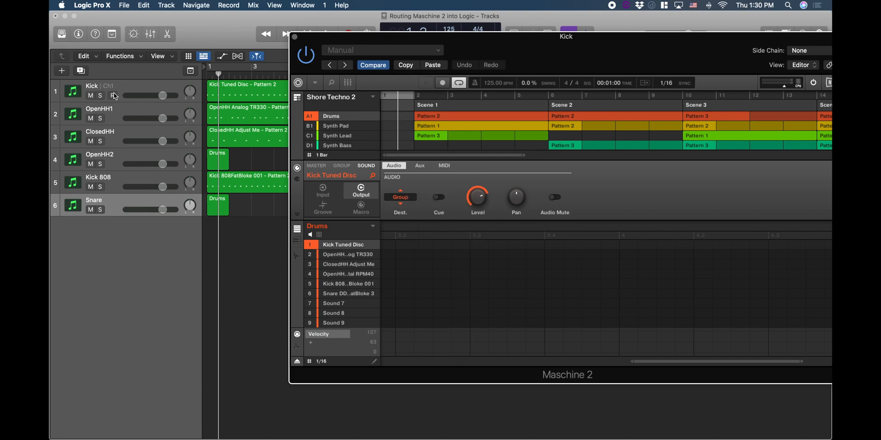
{"action": "left_click", "coordinate": [404, 202]}
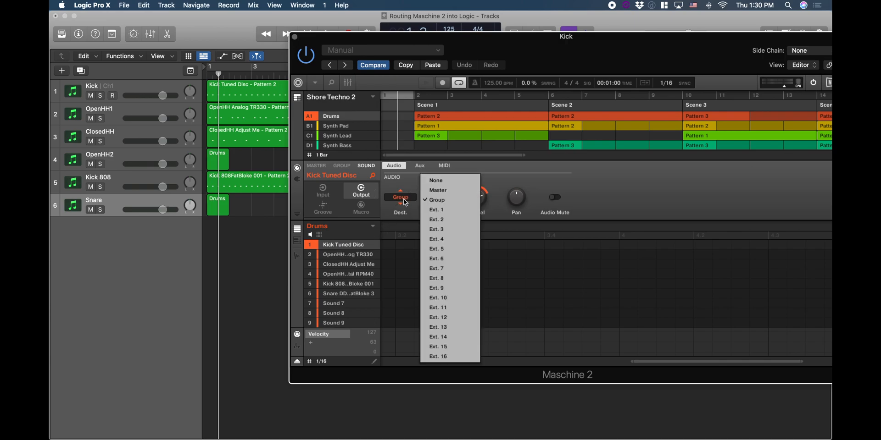
{"action": "left_click", "coordinate": [439, 209]}
Step: Route the remaining drum sounds to their matching external outputs, including Kick 808 to Ext. 5 and Snare to Ext. 6
{"action": "left_click", "coordinate": [330, 255]}
{"action": "left_click", "coordinate": [328, 264]}
{"action": "left_click", "coordinate": [323, 275]}
{"action": "left_click", "coordinate": [324, 284]}
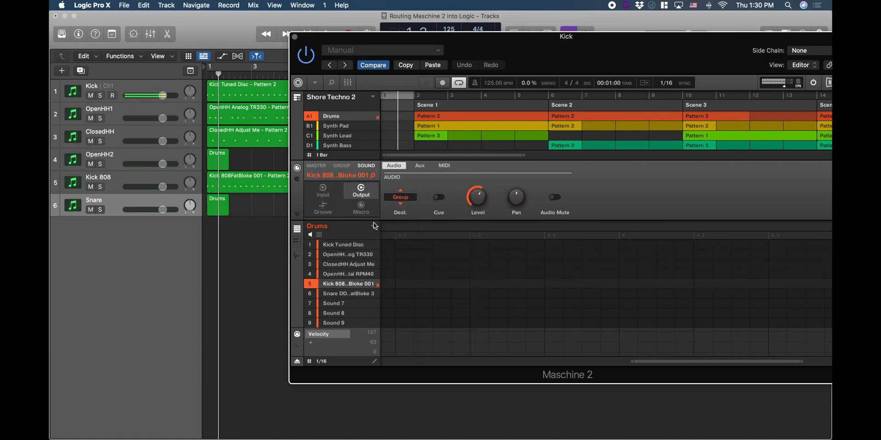
{"action": "left_click", "coordinate": [397, 199]}
{"action": "left_click", "coordinate": [438, 248]}
{"action": "left_click", "coordinate": [327, 294]}
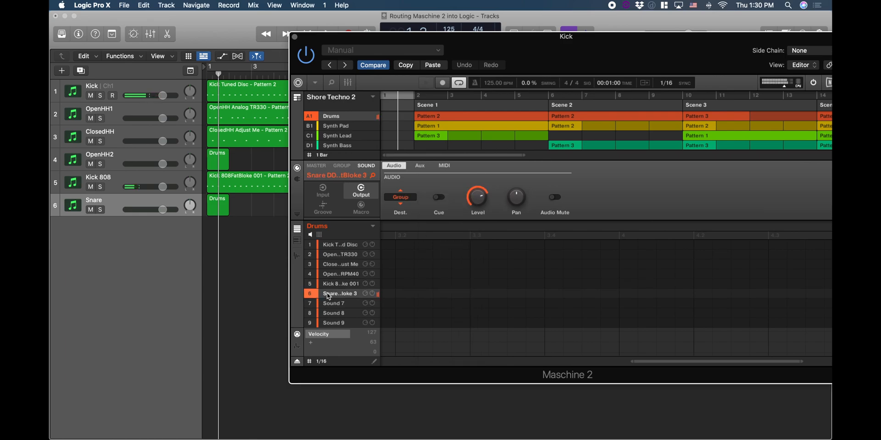
{"action": "left_click", "coordinate": [404, 202]}
{"action": "left_click", "coordinate": [438, 258]}
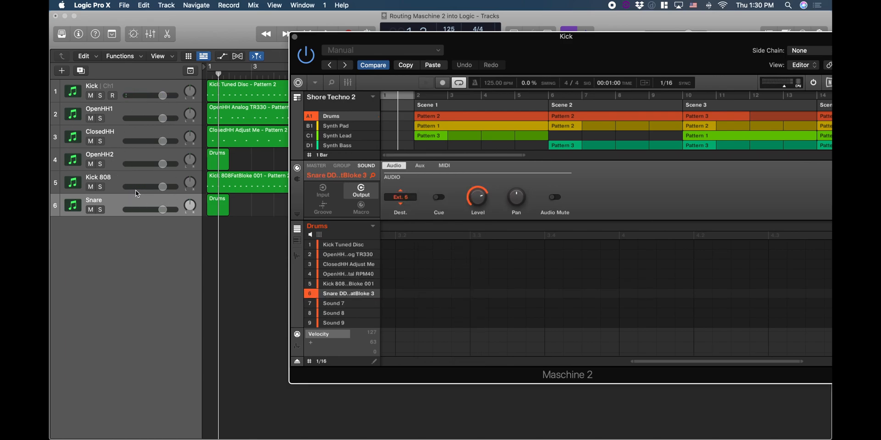
Step: Play the arrangement to check the separate drum track signals and move the Maschine window below the tracks
{"action": "left_click", "coordinate": [327, 35]}
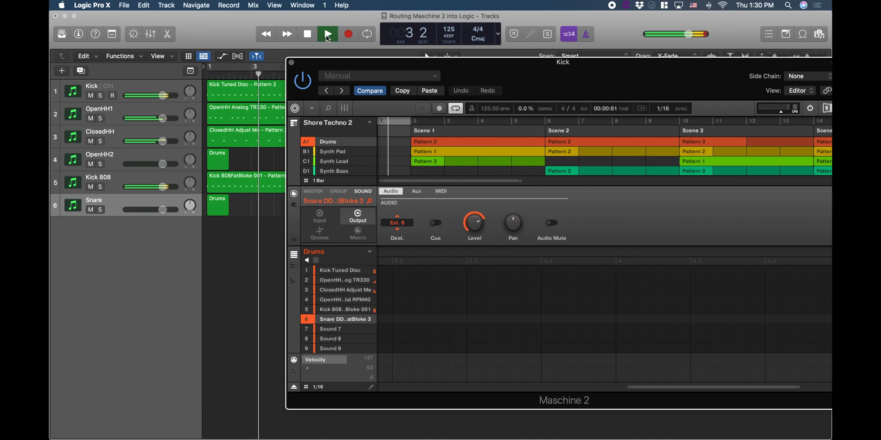
{"action": "left_click", "coordinate": [321, 38]}
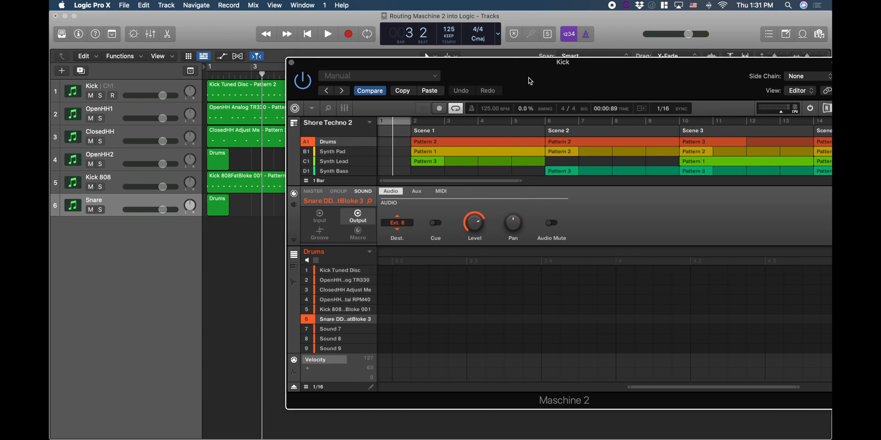
{"action": "left_click_drag", "start_coordinate": [528, 79], "coordinate": [499, 67]}
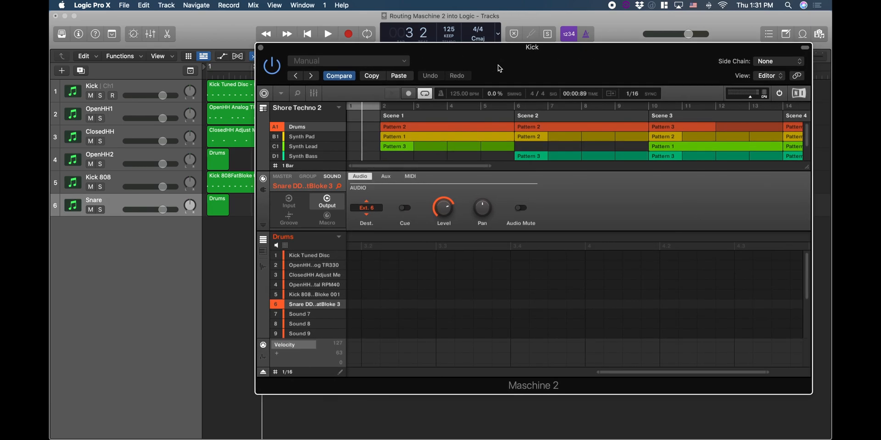
{"action": "left_click_drag", "start_coordinate": [499, 68], "coordinate": [400, 241]}
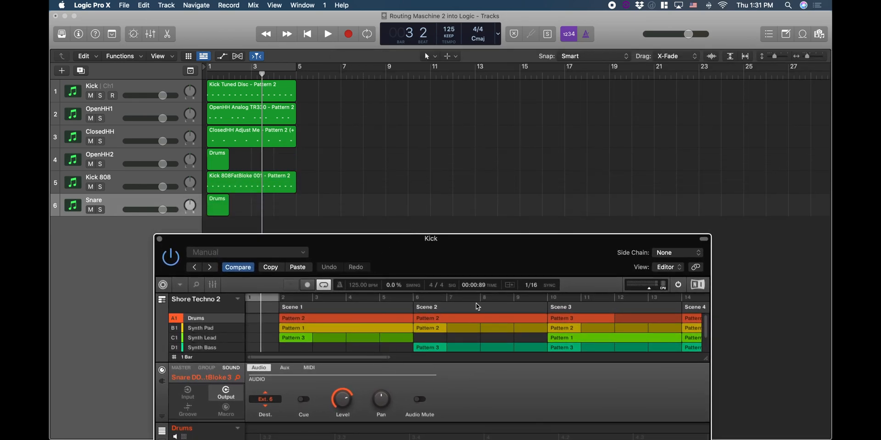
{"action": "left_click_drag", "start_coordinate": [465, 260], "coordinate": [466, 254]}
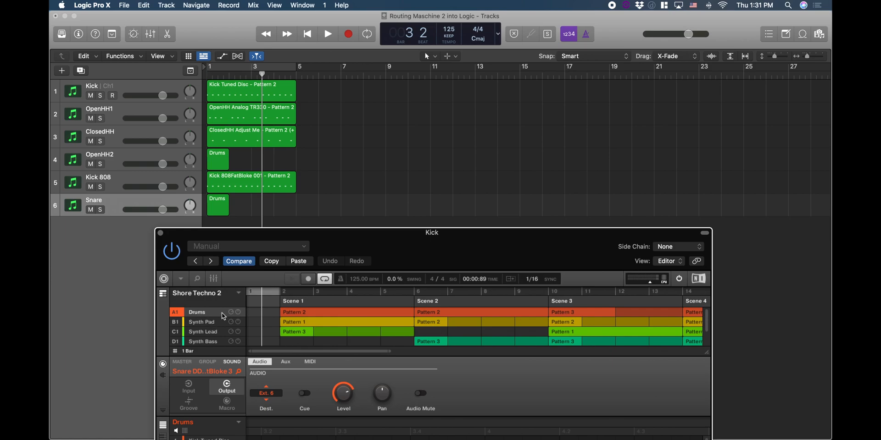
Step: Select the Synth Pad group and play the arrangement from the start to check the track meters
{"action": "left_click", "coordinate": [205, 324]}
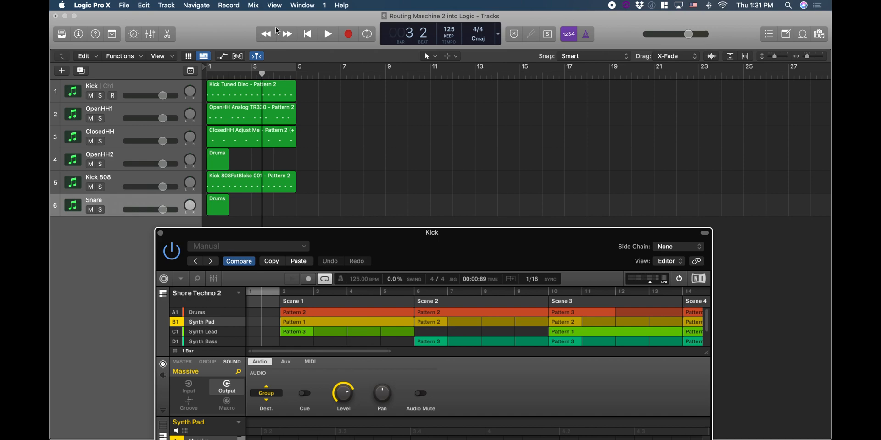
{"action": "left_click", "coordinate": [308, 35]}
{"action": "left_click", "coordinate": [333, 37]}
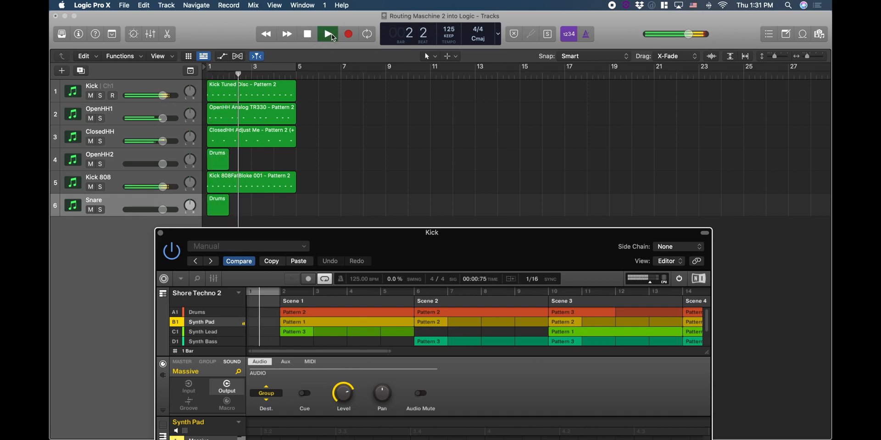
{"action": "left_click", "coordinate": [308, 34]}
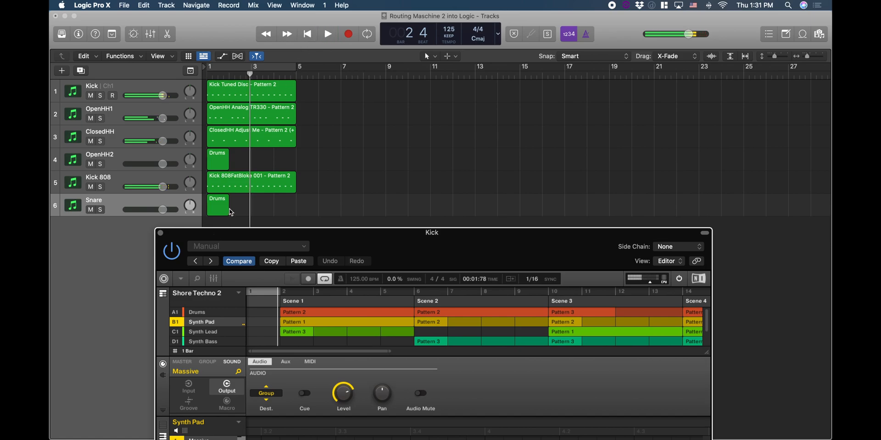
Step: Loop the four drum pattern regions to bar 9, matching the Drums pattern in Scene 2, and colour them red
{"action": "left_click", "coordinate": [200, 313]}
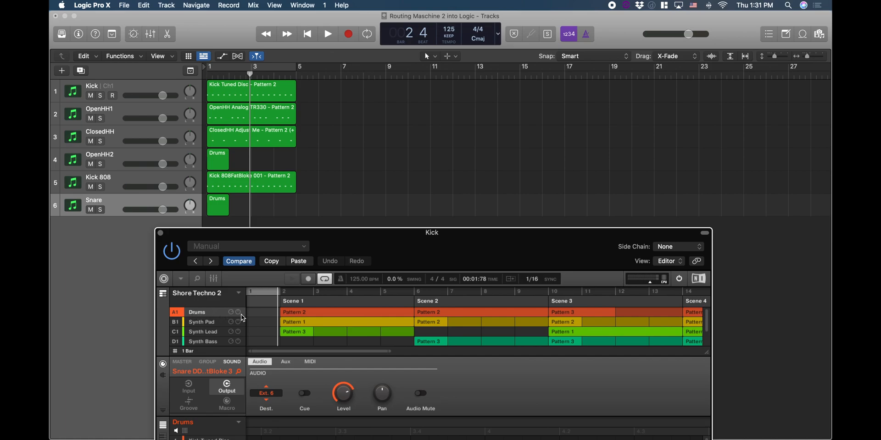
{"action": "left_click", "coordinate": [446, 314]}
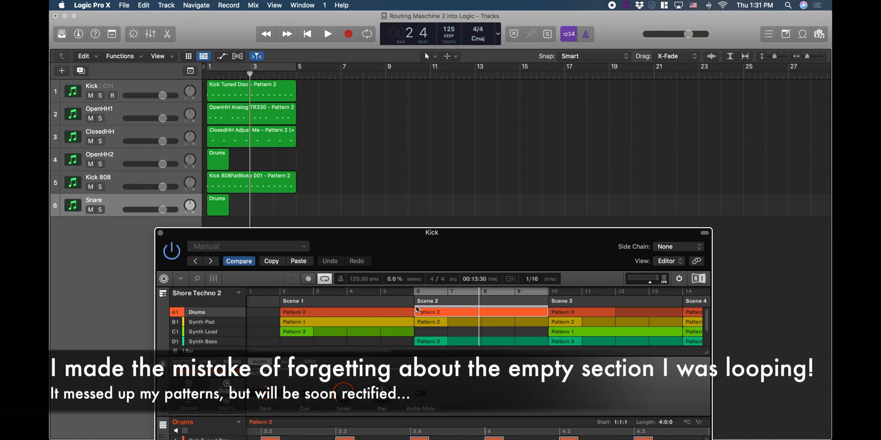
{"action": "left_click_drag", "start_coordinate": [359, 85], "coordinate": [282, 204]}
{"action": "left_click_drag", "start_coordinate": [295, 86], "coordinate": [386, 92]}
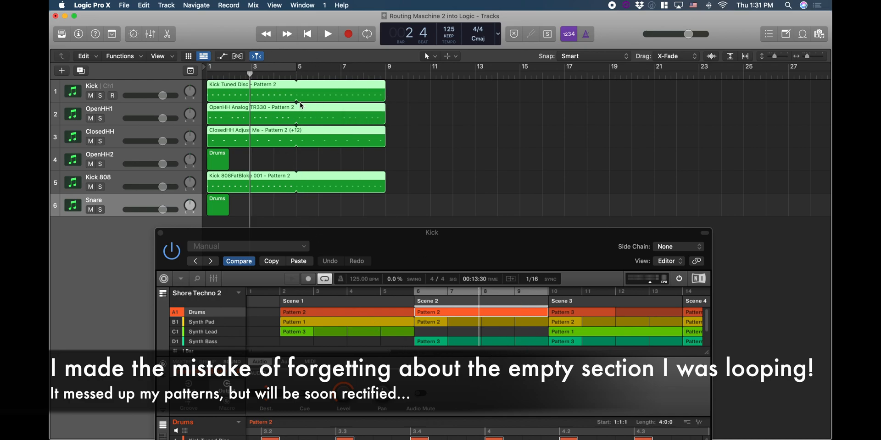
{"action": "key", "text": "alt+c"}
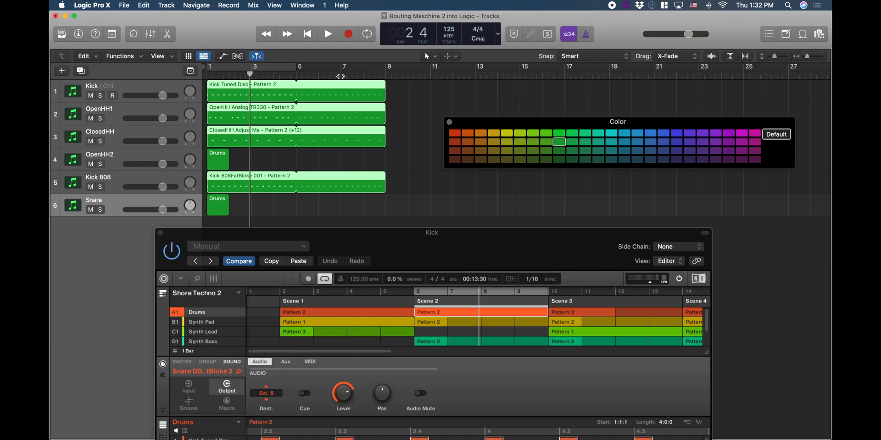
{"action": "left_click", "coordinate": [454, 133]}
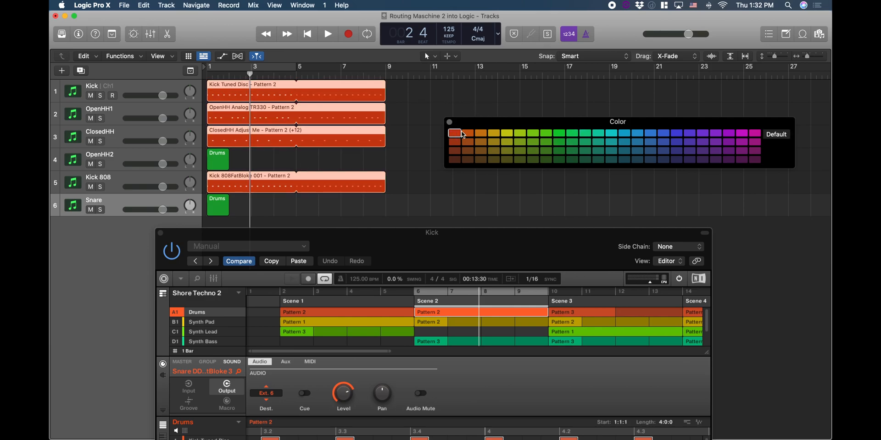
Step: Bring the Drums group's Pattern 3 from Scene 3 into the arrangement as MIDI regions at bar 9
{"action": "left_click_drag", "start_coordinate": [561, 258], "coordinate": [571, 187]}
{"action": "left_click", "coordinate": [582, 283]}
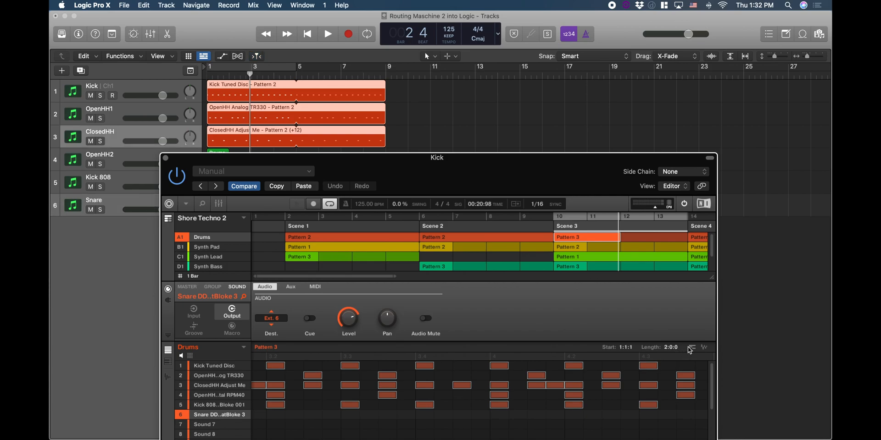
{"action": "left_click_drag", "start_coordinate": [691, 350], "coordinate": [601, 157]}
{"action": "left_click_drag", "start_coordinate": [419, 83], "coordinate": [559, 238]}
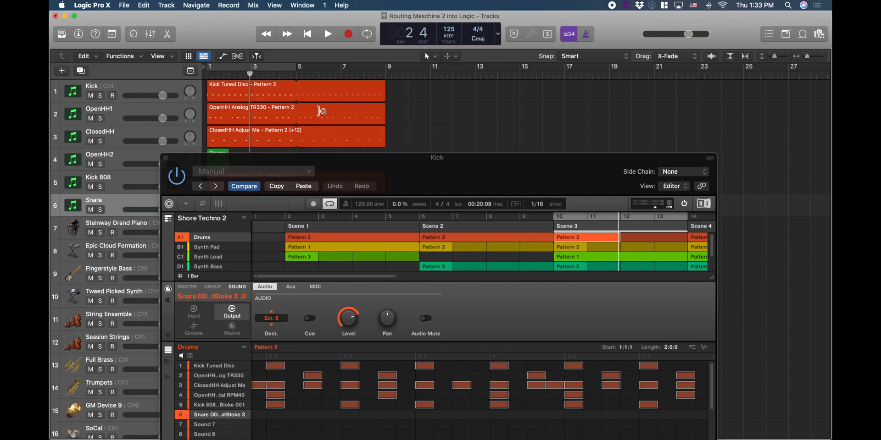
{"action": "left_click", "coordinate": [340, 169]}
{"action": "left_click_drag", "start_coordinate": [339, 168], "coordinate": [719, 99]}
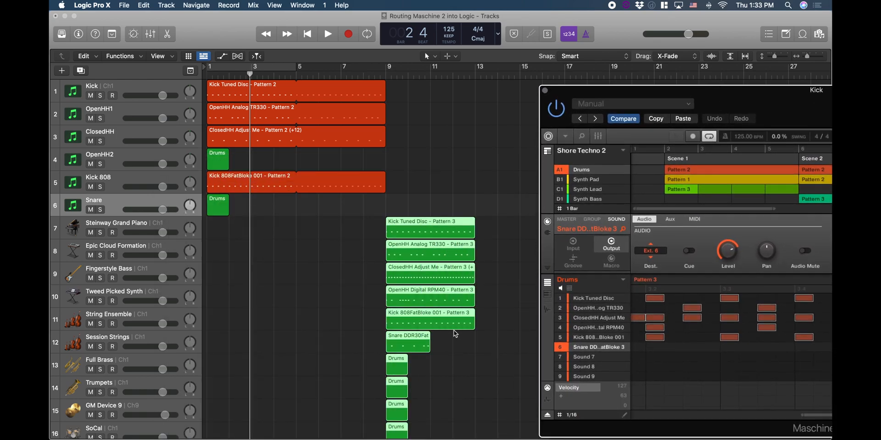
Step: Delete the surplus empty Drums regions below and move the Pattern 3 regions onto the Kick to Snare tracks at bar 9
{"action": "scroll", "coordinate": [454, 227], "scroll_direction": "down", "scroll_amount": 5}
{"action": "left_click_drag", "start_coordinate": [429, 428], "coordinate": [386, 231]}
{"action": "key", "text": "Delete"}
{"action": "scroll", "coordinate": [393, 275], "scroll_direction": "up", "scroll_amount": 5}
{"action": "left_click_drag", "start_coordinate": [417, 231], "coordinate": [417, 97]}
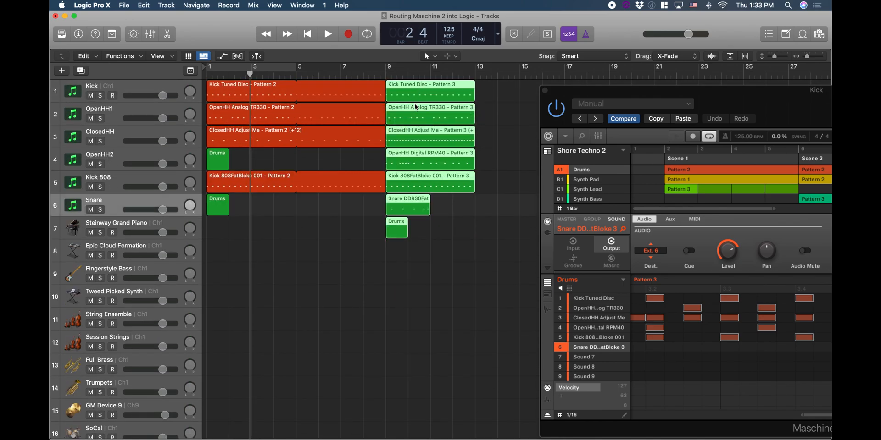
Step: Delete the remaining empty Drums regions and remove all unused tracks below Snare
{"action": "left_click_drag", "start_coordinate": [432, 248], "coordinate": [228, 163]}
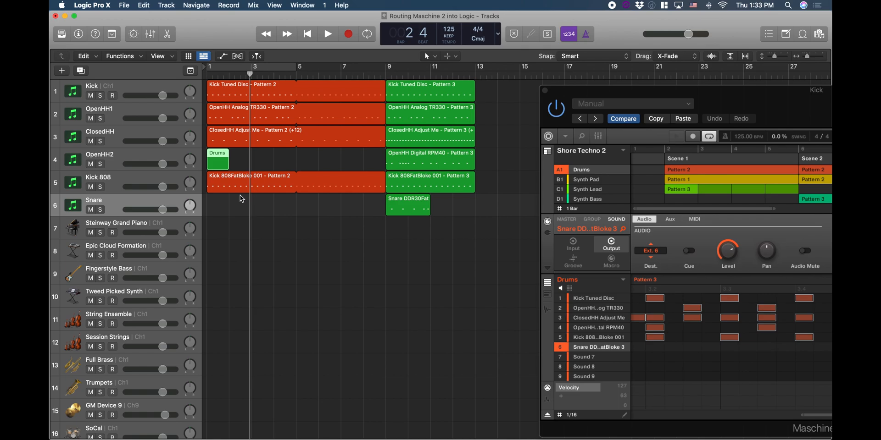
{"action": "key", "text": "Delete"}
{"action": "right_click", "coordinate": [117, 201]}
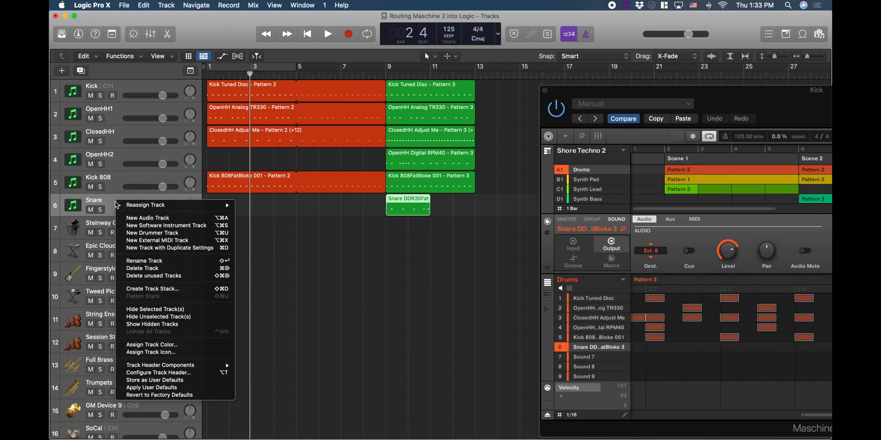
{"action": "left_click", "coordinate": [160, 277]}
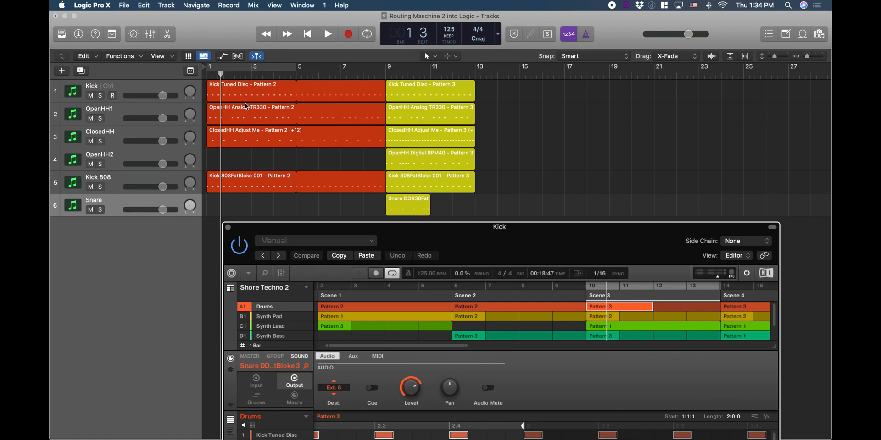
Step: Shorten the six Pattern 3 regions to end at bar 11 and loop them to bar 14
{"action": "double_click", "coordinate": [452, 228]}
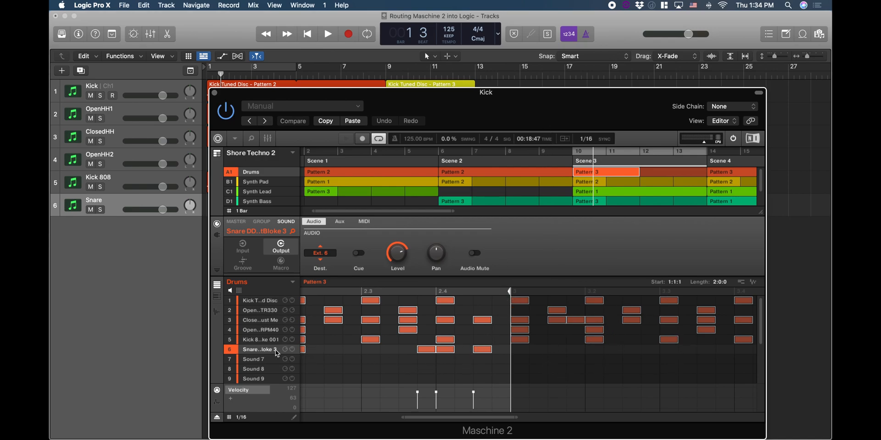
{"action": "left_click_drag", "start_coordinate": [546, 117], "coordinate": [533, 275]}
{"action": "left_click_drag", "start_coordinate": [483, 229], "coordinate": [428, 95]}
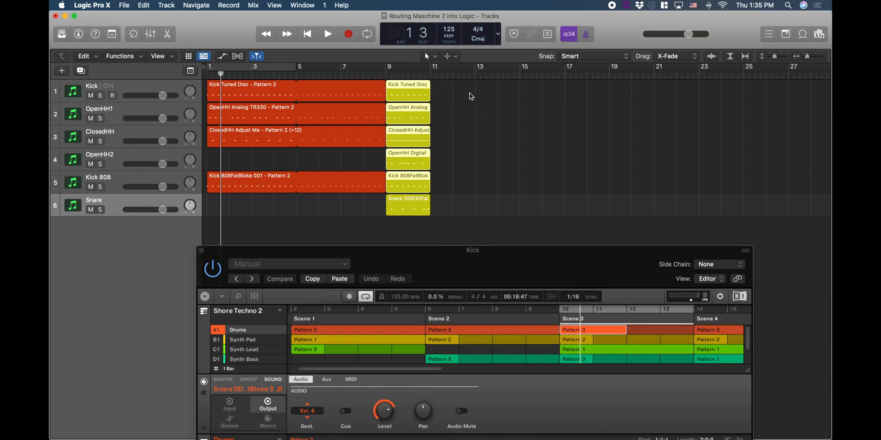
{"action": "left_click", "coordinate": [485, 91]}
{"action": "left_click_drag", "start_coordinate": [486, 91], "coordinate": [410, 214]}
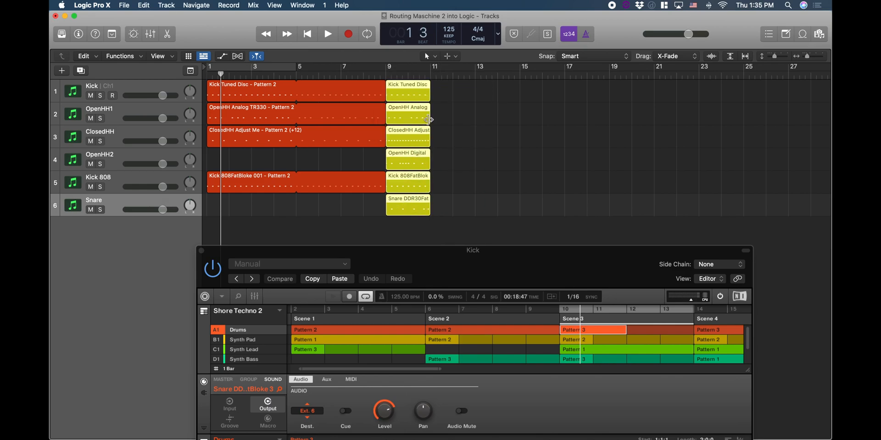
{"action": "left_click_drag", "start_coordinate": [427, 87], "coordinate": [499, 87]}
Step: Play the arrangement from bar 9 to check the looped Pattern 3 regions against the Maschine scenes
{"action": "scroll", "coordinate": [505, 138], "scroll_direction": "right", "scroll_amount": 2}
{"action": "left_click_drag", "start_coordinate": [500, 257], "coordinate": [515, 97]}
{"action": "scroll", "coordinate": [457, 298], "scroll_direction": "right", "scroll_amount": 5}
{"action": "scroll", "coordinate": [459, 160], "scroll_direction": "left", "scroll_amount": 5}
{"action": "left_click_drag", "start_coordinate": [477, 74], "coordinate": [428, 55]}
{"action": "left_click", "coordinate": [391, 74]}
{"action": "key", "text": "space"}
{"action": "key", "text": "space"}
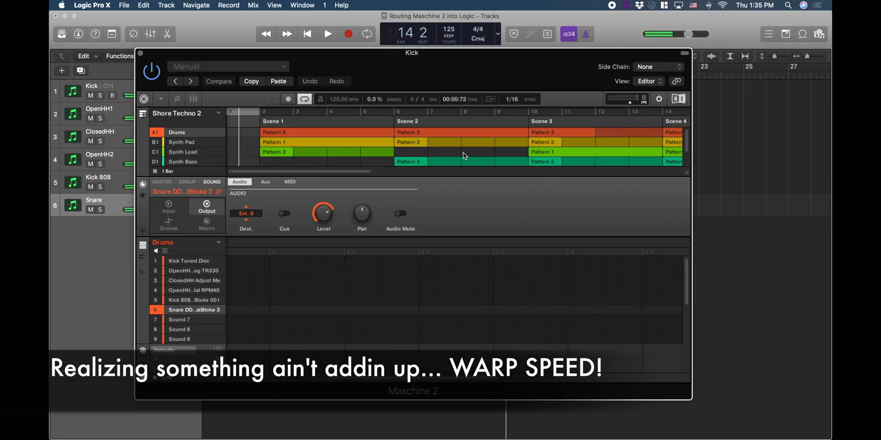
Step: Replay the section to compare its timing with the Drums pattern in Maschine, and close the Maschine window
{"action": "scroll", "coordinate": [463, 152], "scroll_direction": "right", "scroll_amount": 5}
{"action": "left_click", "coordinate": [367, 121]}
{"action": "left_click", "coordinate": [452, 340]}
{"action": "scroll", "coordinate": [419, 147], "scroll_direction": "left", "scroll_amount": 5}
{"action": "key", "text": "space"}
{"action": "scroll", "coordinate": [419, 309], "scroll_direction": "right", "scroll_amount": 5}
{"action": "key", "text": "space"}
{"action": "left_click", "coordinate": [141, 54]}
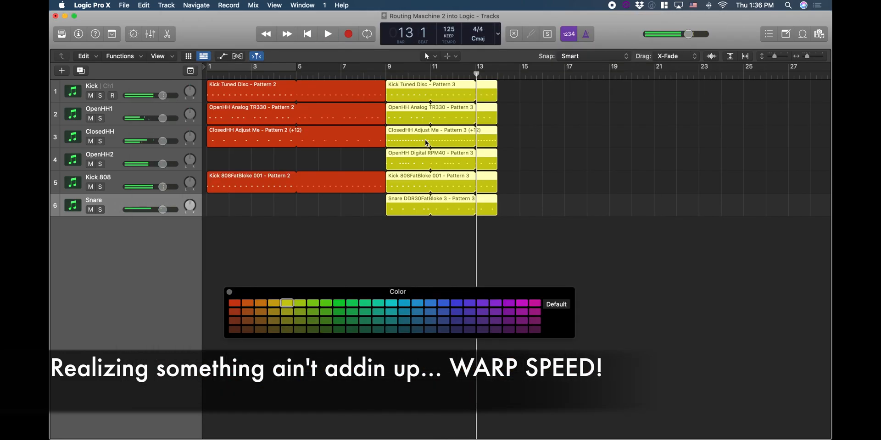
Step: Show the inspector, close the color palette, and reopen the Maschine 2 plug-in from the Kick track's channel strip
{"action": "left_click", "coordinate": [78, 34]}
{"action": "left_click", "coordinate": [78, 34]}
{"action": "left_click", "coordinate": [95, 34]}
{"action": "left_click", "coordinate": [78, 34]}
{"action": "left_click", "coordinate": [229, 292]}
{"action": "left_click", "coordinate": [57, 56]}
{"action": "left_click", "coordinate": [199, 87]}
{"action": "left_click", "coordinate": [76, 236]}
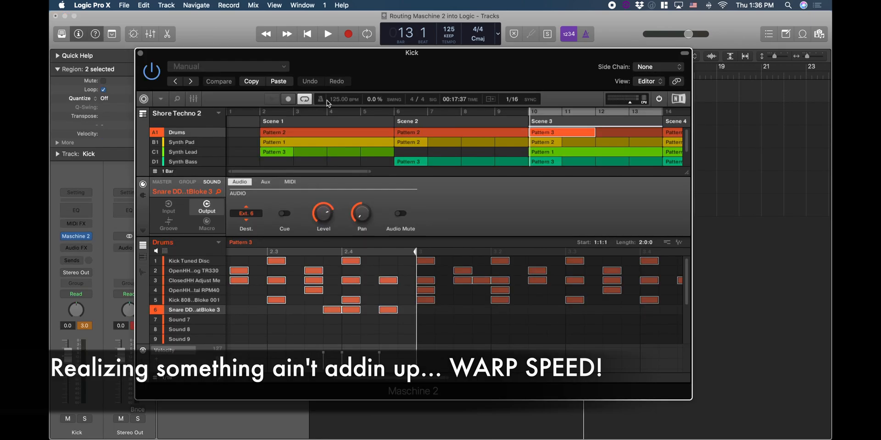
Step: Trim the Pattern 3 loops to bar 13, and shift the Pattern 2 and Pattern 3 regions one bar later to bars 2 and 10
{"action": "left_click_drag", "start_coordinate": [482, 77], "coordinate": [584, 256]}
{"action": "left_click", "coordinate": [493, 74]}
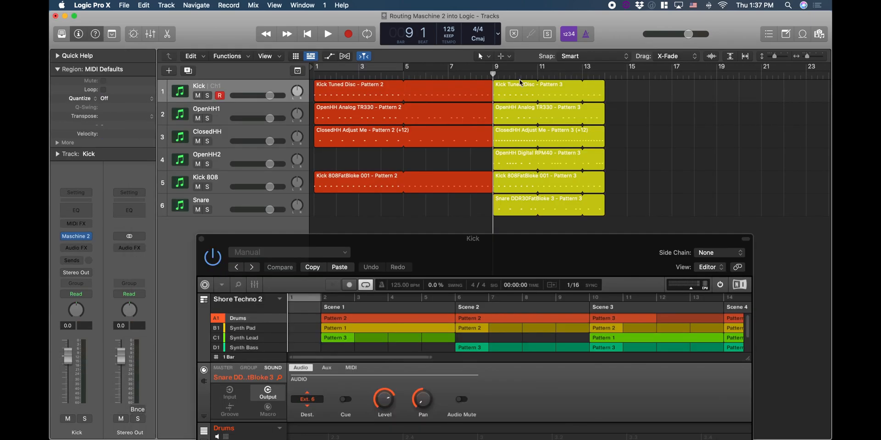
{"action": "left_click_drag", "start_coordinate": [501, 257], "coordinate": [500, 265]}
{"action": "left_click", "coordinate": [664, 105]}
{"action": "left_click_drag", "start_coordinate": [664, 105], "coordinate": [565, 228]}
{"action": "left_click_drag", "start_coordinate": [604, 189], "coordinate": [579, 199]}
{"action": "left_click_drag", "start_coordinate": [525, 91], "coordinate": [548, 91]}
{"action": "left_click_drag", "start_coordinate": [452, 212], "coordinate": [415, 89]}
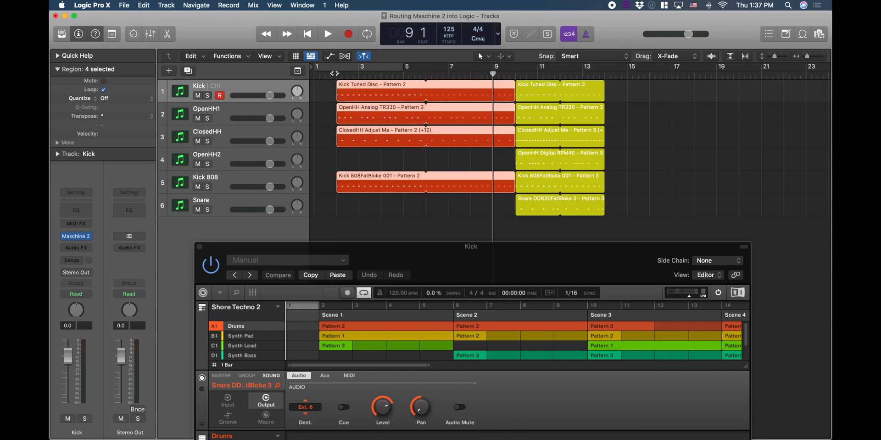
Step: Repeat the six Pattern 3 regions at bar 14 to match the Drums pattern in Scene 4
{"action": "left_click_drag", "start_coordinate": [526, 256], "coordinate": [437, 239]}
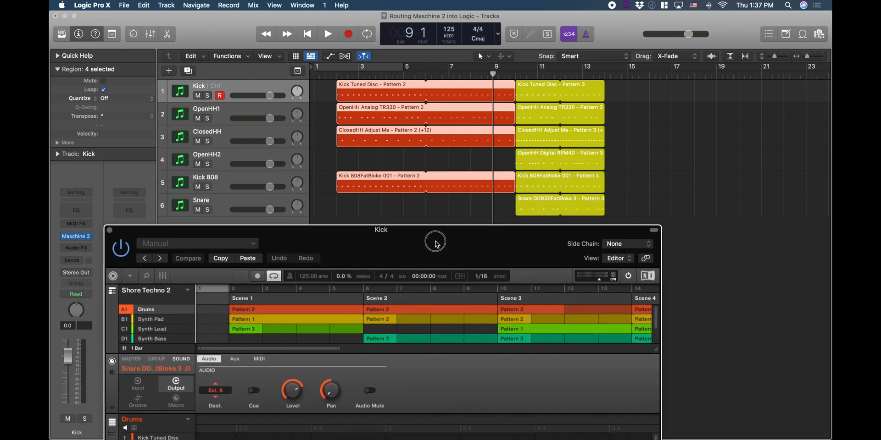
{"action": "scroll", "coordinate": [517, 312], "scroll_direction": "right", "scroll_amount": 4}
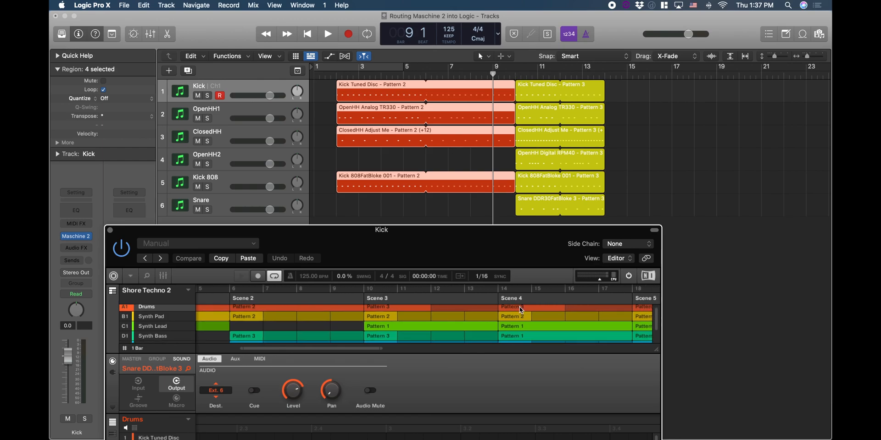
{"action": "left_click_drag", "start_coordinate": [582, 230], "coordinate": [545, 87]}
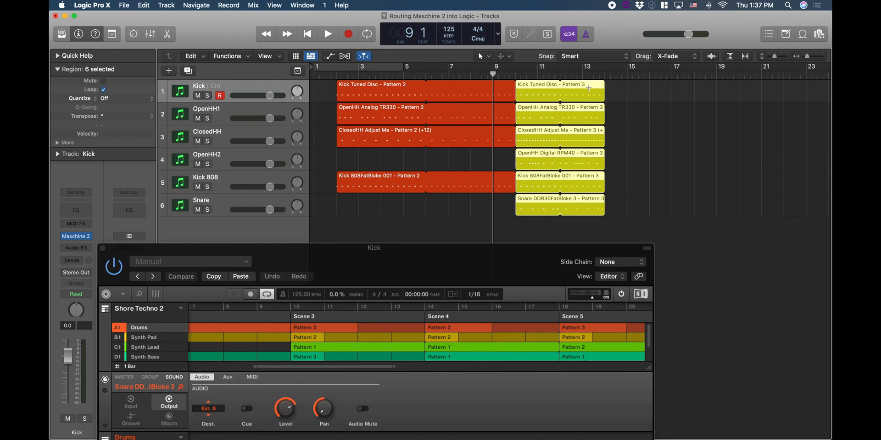
{"action": "key", "text": "super+r"}
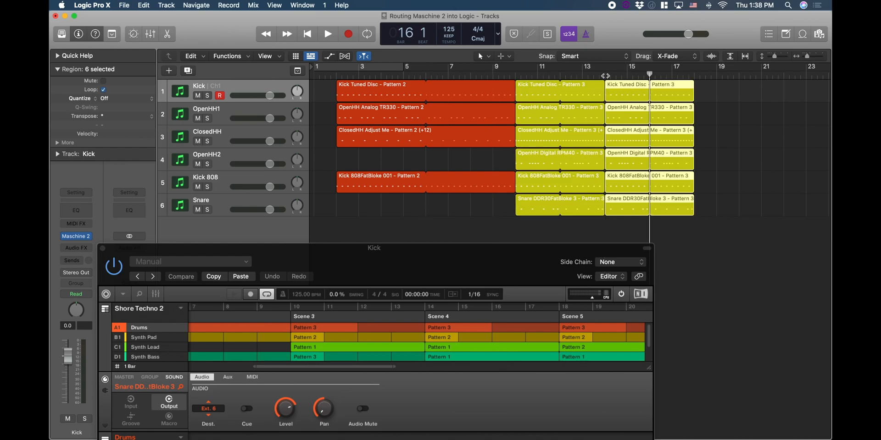
Step: Review the Drums patterns across the remaining Maschine scenes and add Pattern 3 copies at bars 18 and 22 for Scenes 5 and 9
{"action": "left_click_drag", "start_coordinate": [512, 281], "coordinate": [515, 253]}
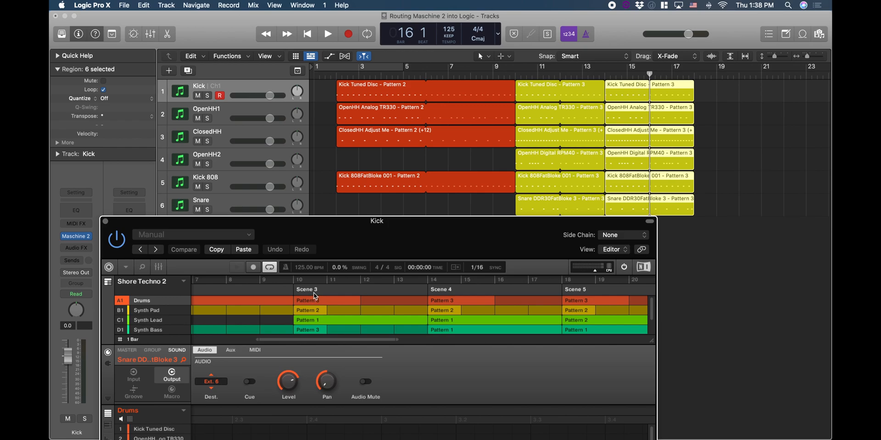
{"action": "scroll", "coordinate": [457, 303], "scroll_direction": "right", "scroll_amount": 1}
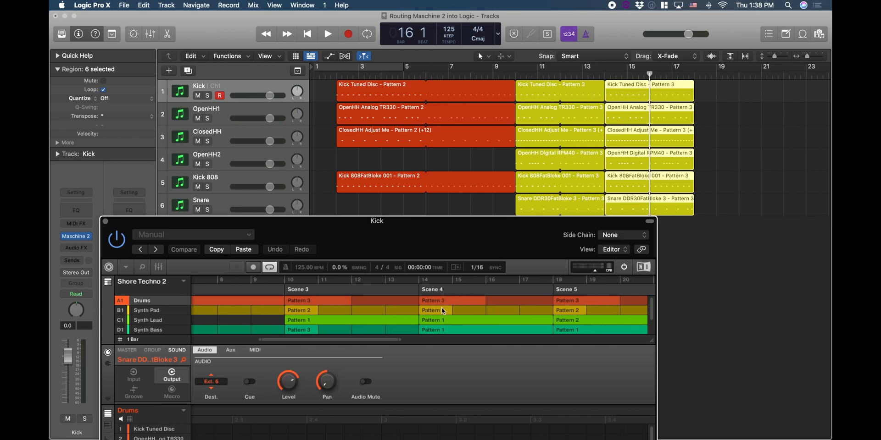
{"action": "scroll", "coordinate": [432, 312], "scroll_direction": "right", "scroll_amount": 1}
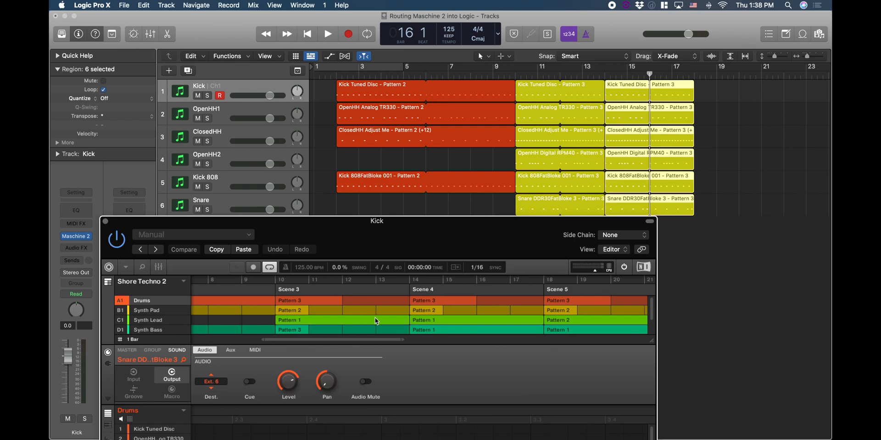
{"action": "scroll", "coordinate": [377, 318], "scroll_direction": "right", "scroll_amount": 3}
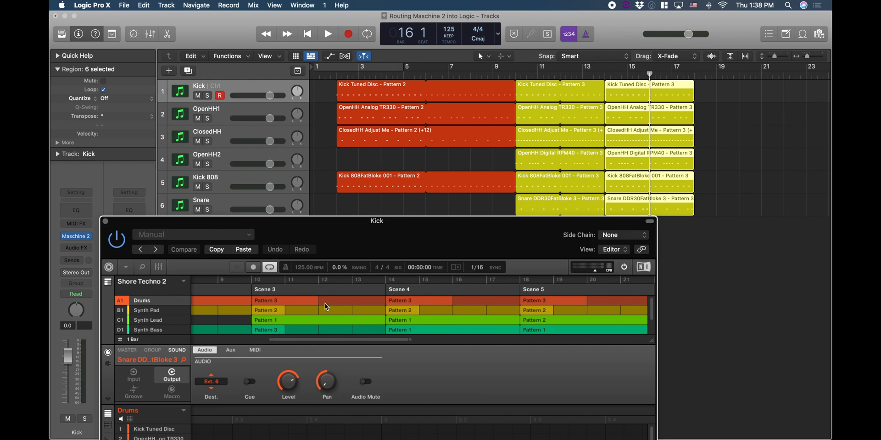
{"action": "left_click_drag", "start_coordinate": [410, 340], "coordinate": [605, 349]}
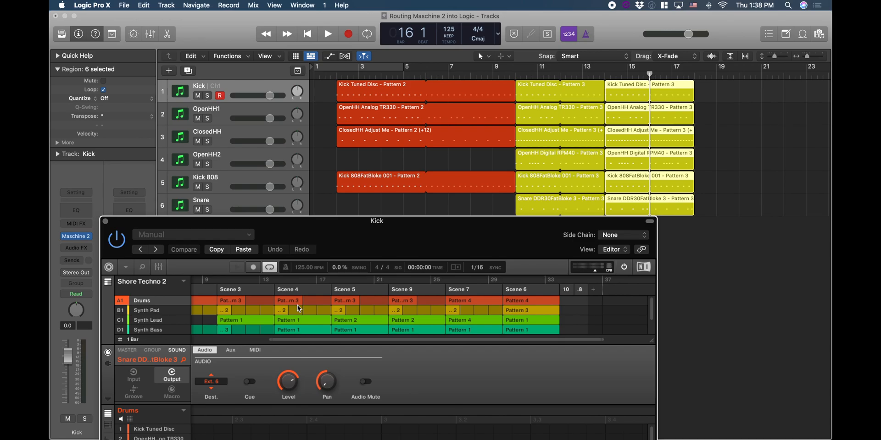
{"action": "key", "text": "super+v"}
{"action": "left_click_drag", "start_coordinate": [336, 340], "coordinate": [295, 340]}
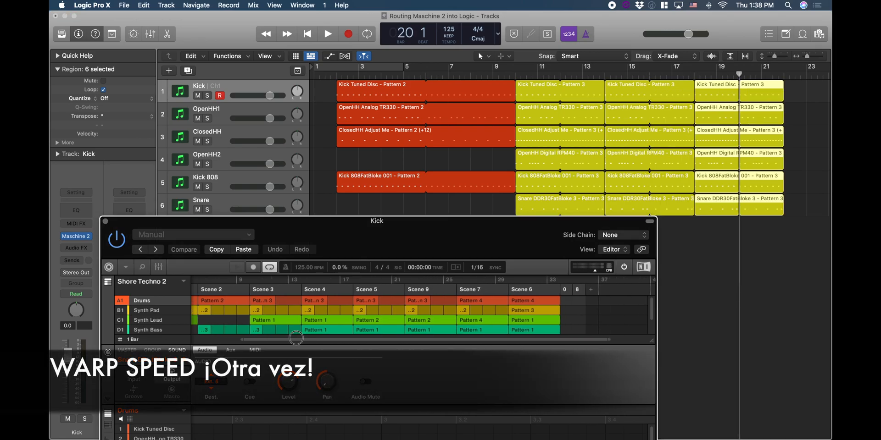
{"action": "key", "text": "super+v"}
Step: Bring the Drums group's Pattern 4 from Scene 7 into the arrangement and recolour its regions
{"action": "scroll", "coordinate": [651, 185], "scroll_direction": "right", "scroll_amount": 10}
{"action": "left_click", "coordinate": [466, 301]}
{"action": "left_click_drag", "start_coordinate": [631, 412], "coordinate": [560, 93]}
{"action": "left_click_drag", "start_coordinate": [137, 223], "coordinate": [56, 418]}
{"action": "key", "text": "alt+c"}
{"action": "left_click", "coordinate": [387, 310]}
{"action": "key", "text": "alt+c"}
{"action": "left_click_drag", "start_coordinate": [470, 427], "coordinate": [571, 88]}
Step: Open the Synth Pad group's Pattern 1 in Scene 1 and examine its notes
{"action": "scroll", "coordinate": [512, 292], "scroll_direction": "left", "scroll_amount": 5}
{"action": "left_click_drag", "start_coordinate": [509, 90], "coordinate": [509, 271]}
{"action": "left_click_drag", "start_coordinate": [439, 256], "coordinate": [520, 93]}
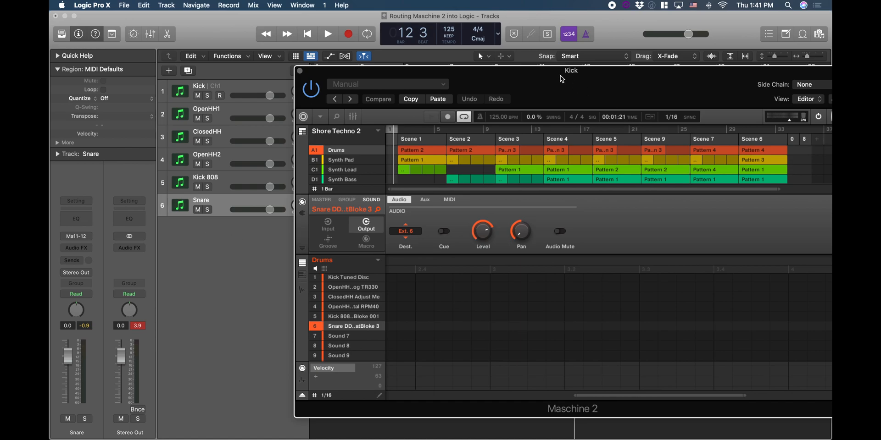
{"action": "left_click", "coordinate": [343, 161]}
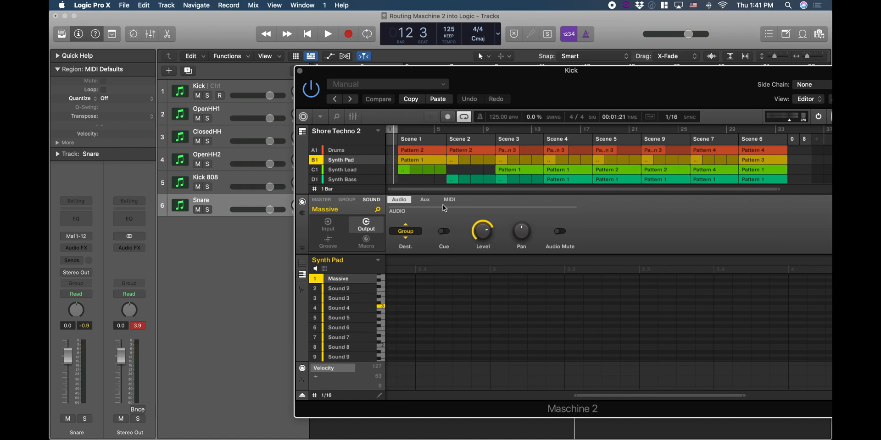
{"action": "left_click_drag", "start_coordinate": [499, 72], "coordinate": [546, 59]}
{"action": "left_click", "coordinate": [461, 148]}
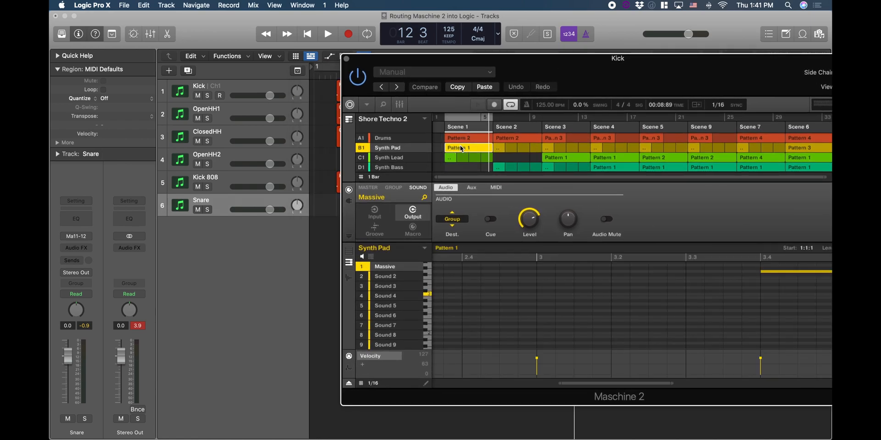
{"action": "scroll", "coordinate": [572, 314], "scroll_direction": "right", "scroll_amount": 3}
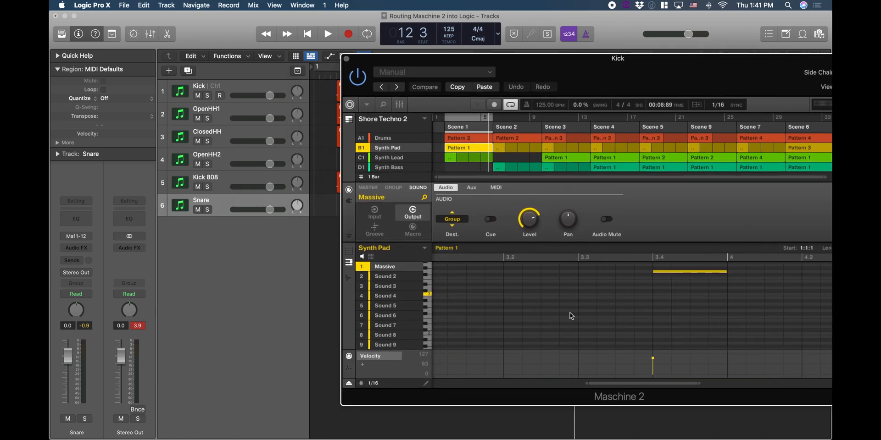
{"action": "scroll", "coordinate": [571, 316], "scroll_direction": "up", "scroll_amount": 3}
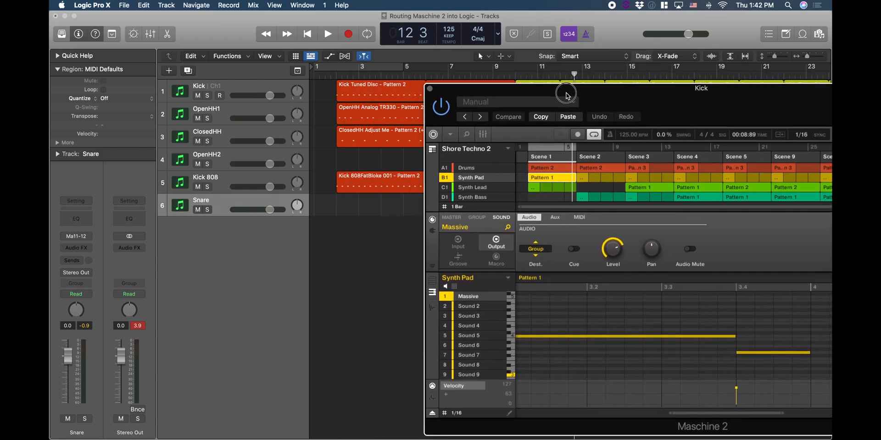
Step: Load Massive with the Shore Techno Background preset on a new instrument track below Snare and move its window aside
{"action": "left_click", "coordinate": [76, 236]}
{"action": "mouse_move", "coordinate": [193, 203]}
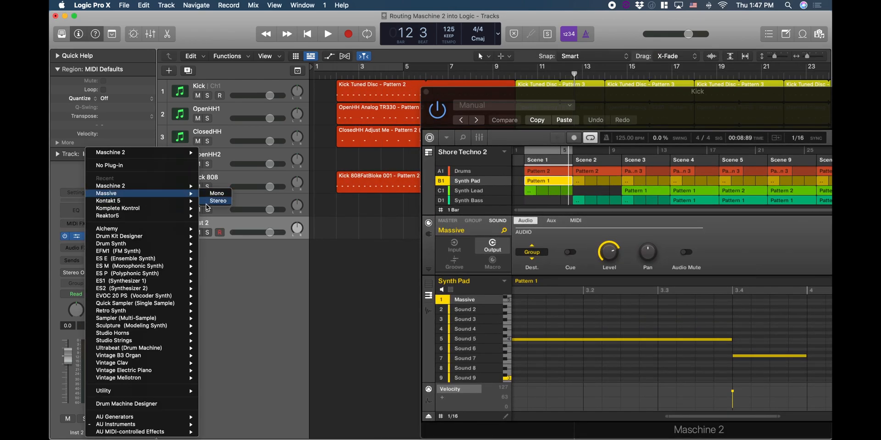
{"action": "left_click", "coordinate": [214, 195]}
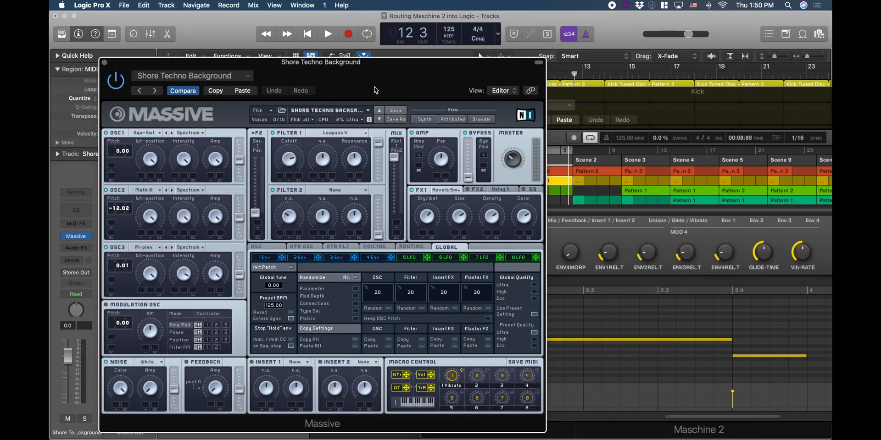
{"action": "left_click_drag", "start_coordinate": [374, 90], "coordinate": [137, 316]}
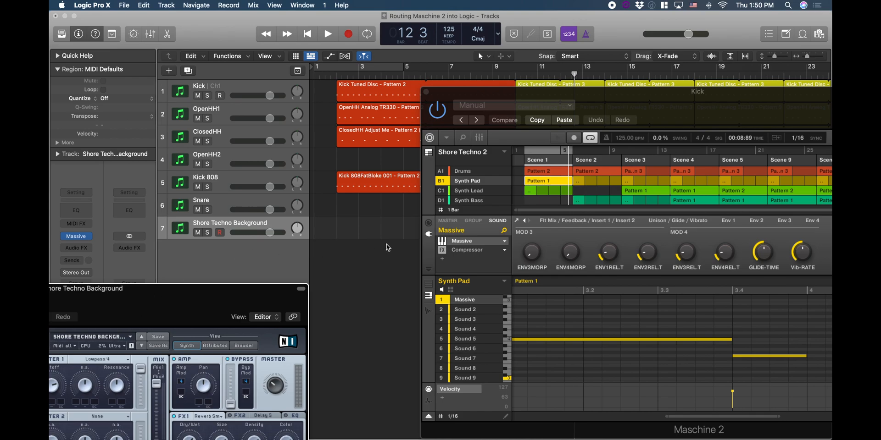
Step: Bring the Synth Pad group's Pattern 1 from Scene 1 onto the Shore Techno Background track at bar 2 and loop it up to bar 10
{"action": "left_click", "coordinate": [541, 182]}
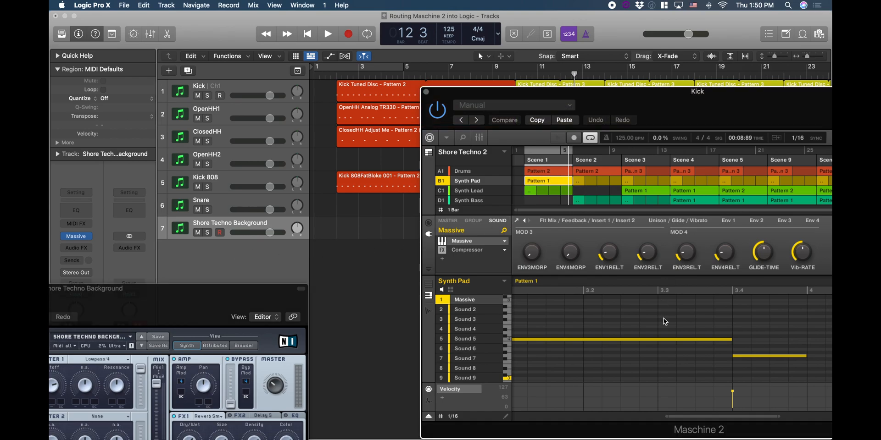
{"action": "scroll", "coordinate": [662, 321], "scroll_direction": "right", "scroll_amount": 3}
{"action": "left_click_drag", "start_coordinate": [679, 92], "coordinate": [484, 187]}
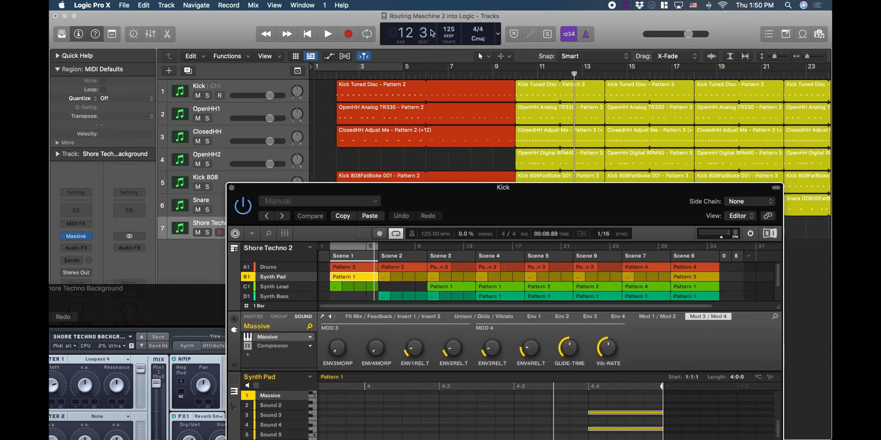
{"action": "left_click_drag", "start_coordinate": [412, 198], "coordinate": [333, 253]}
{"action": "left_click_drag", "start_coordinate": [679, 433], "coordinate": [356, 225]}
{"action": "left_click_drag", "start_coordinate": [396, 243], "coordinate": [393, 251]}
{"action": "left_click_drag", "start_coordinate": [440, 291], "coordinate": [439, 305]}
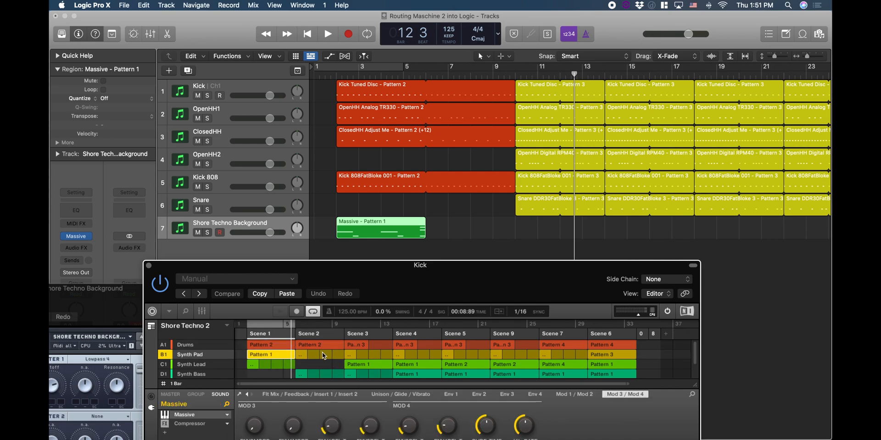
{"action": "left_click", "coordinate": [406, 224]}
{"action": "key", "text": "l"}
Step: Bring the Synth Pad group's Pattern 2 from Scene 2 onto the Shore Techno Background track at bar 10 and loop it to bar 14
{"action": "left_click_drag", "start_coordinate": [375, 275], "coordinate": [427, 266]}
{"action": "left_click", "coordinate": [353, 346]}
{"action": "left_click_drag", "start_coordinate": [588, 269], "coordinate": [552, 260]}
{"action": "left_click_drag", "start_coordinate": [692, 437], "coordinate": [550, 238]}
{"action": "left_click_drag", "start_coordinate": [522, 228], "coordinate": [604, 228]}
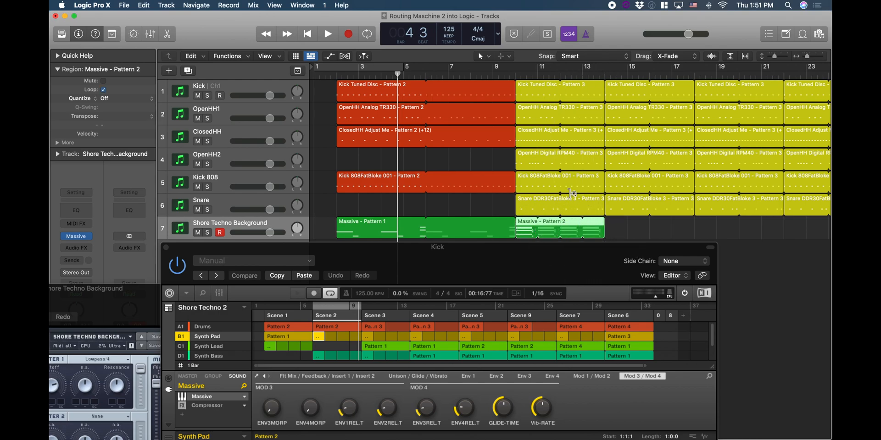
Step: Review the Shore Techno Background track's regions against the drum patterns along the timeline
{"action": "scroll", "coordinate": [647, 204], "scroll_direction": "right", "scroll_amount": 8}
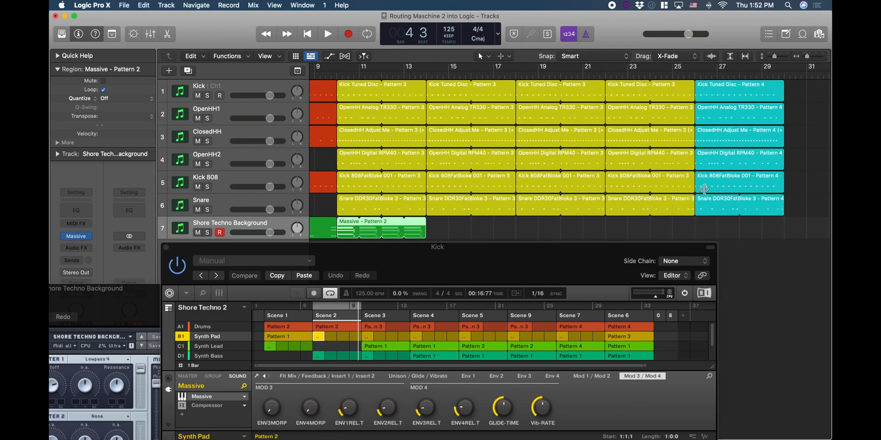
{"action": "scroll", "coordinate": [581, 164], "scroll_direction": "left", "scroll_amount": 7}
{"action": "scroll", "coordinate": [582, 163], "scroll_direction": "right", "scroll_amount": 6}
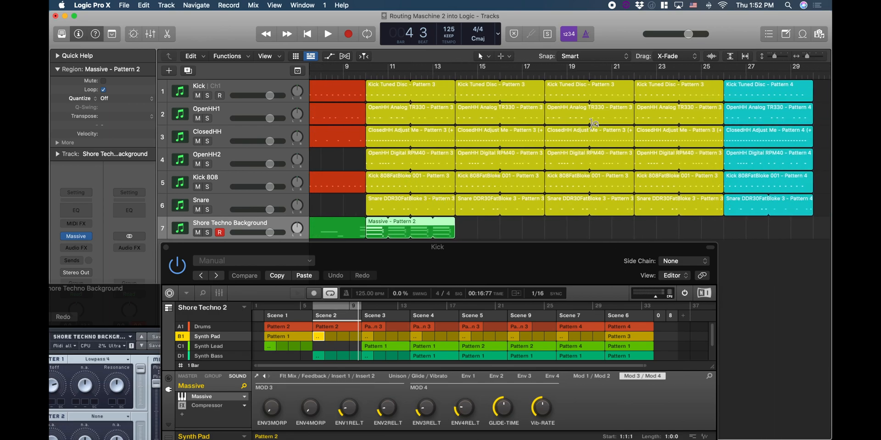
{"action": "scroll", "coordinate": [603, 125], "scroll_direction": "left", "scroll_amount": 1}
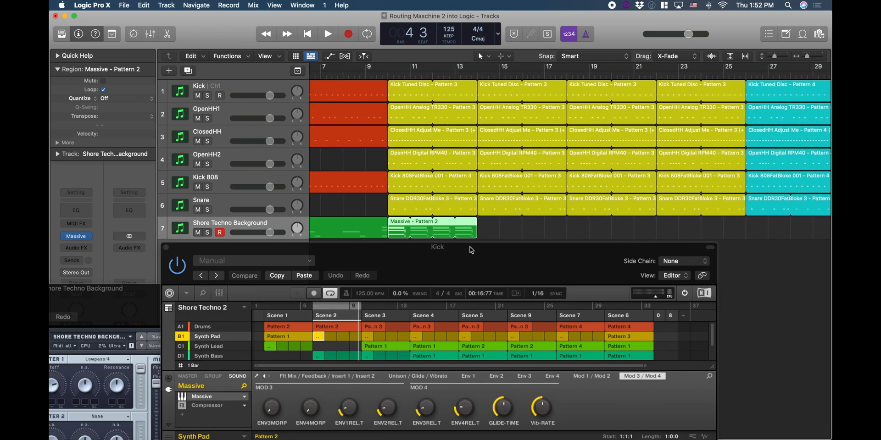
{"action": "scroll", "coordinate": [440, 234], "scroll_direction": "left", "scroll_amount": 6}
{"action": "scroll", "coordinate": [568, 216], "scroll_direction": "right", "scroll_amount": 2}
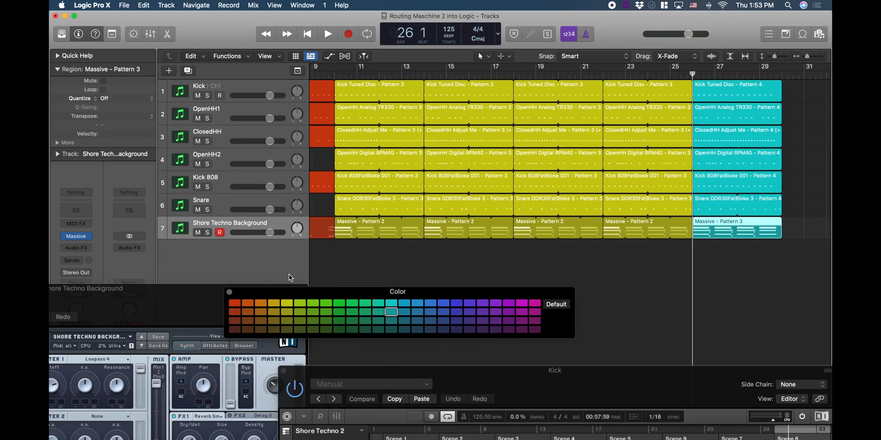
{"action": "scroll", "coordinate": [290, 277], "scroll_direction": "left", "scroll_amount": 3}
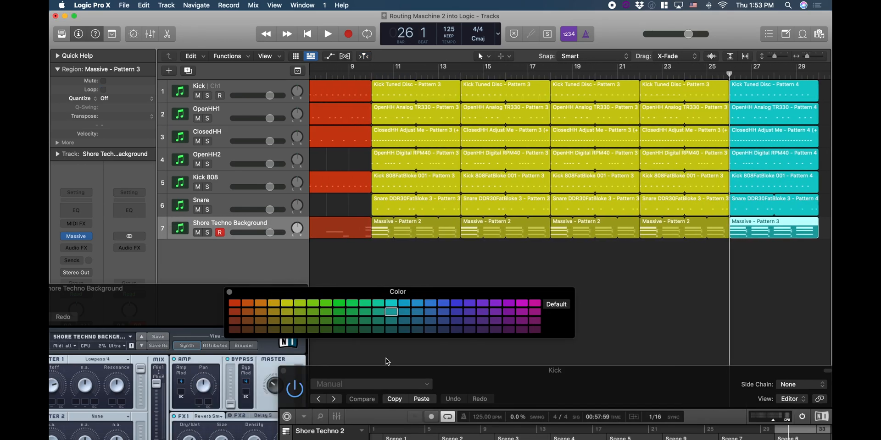
Step: Close the Massive window and look through the groups in Maschine, checking Drums before returning to Synth Pad
{"action": "left_click_drag", "start_coordinate": [126, 310], "coordinate": [294, 290]}
{"action": "left_click", "coordinate": [50, 269]}
{"action": "left_click_drag", "start_coordinate": [535, 370], "coordinate": [552, 77]}
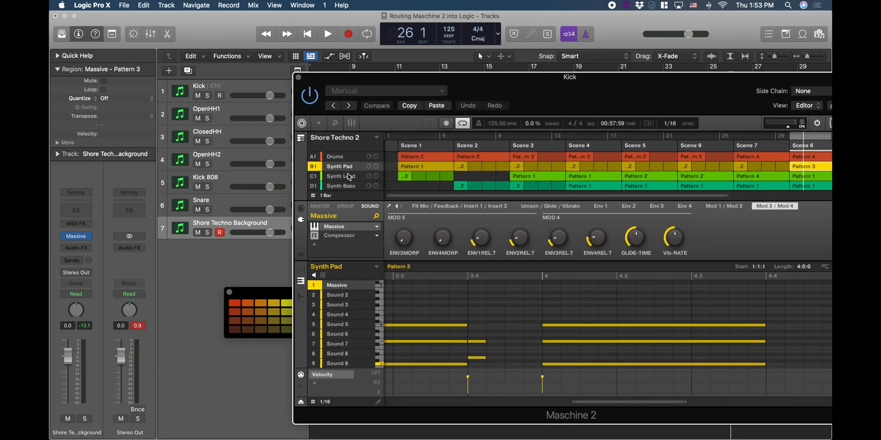
{"action": "scroll", "coordinate": [397, 180], "scroll_direction": "down", "scroll_amount": 1}
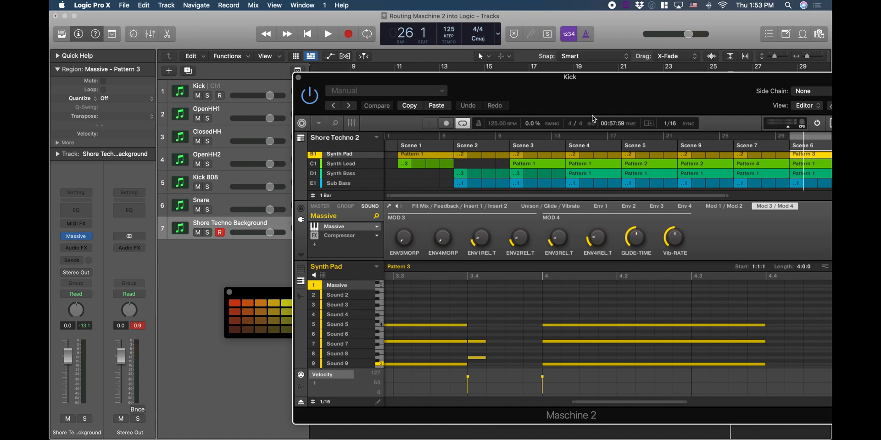
{"action": "left_click_drag", "start_coordinate": [592, 101], "coordinate": [495, 201]}
{"action": "scroll", "coordinate": [360, 266], "scroll_direction": "up", "scroll_amount": 1}
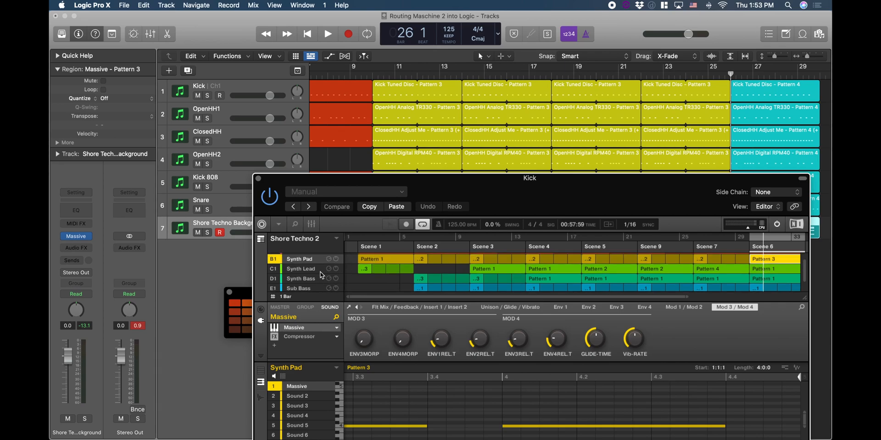
{"action": "left_click", "coordinate": [299, 260]}
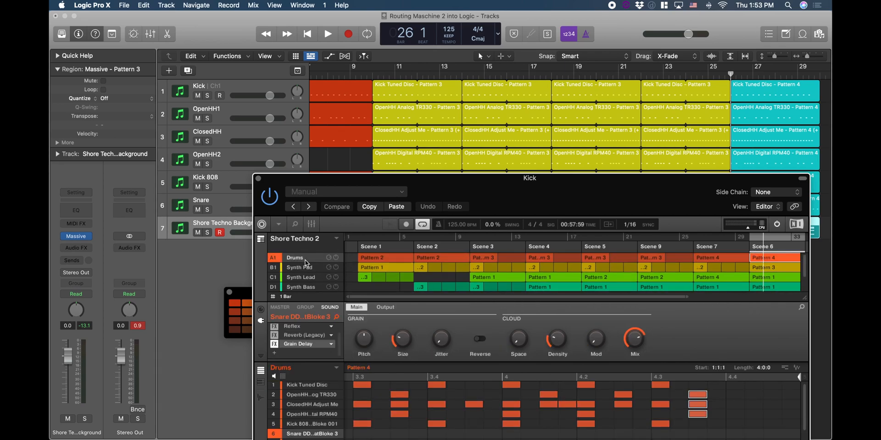
{"action": "left_click", "coordinate": [307, 269]}
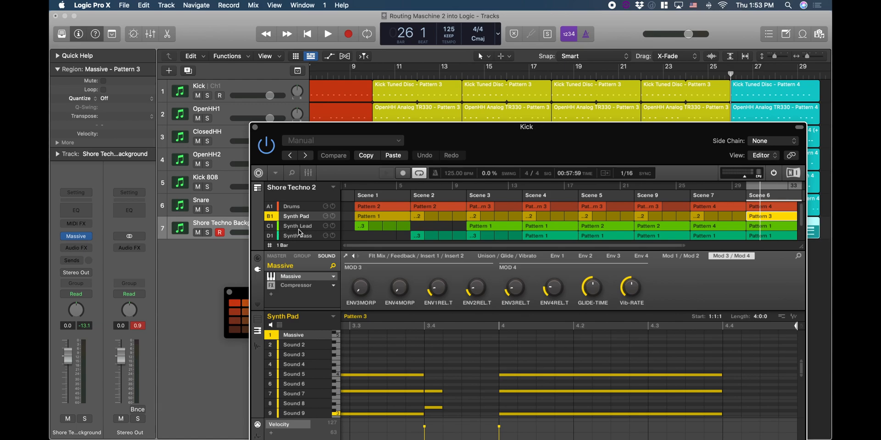
Step: Remove Massive and the Compressor from the Synth Pad group's sound in Maschine
{"action": "left_click_drag", "start_coordinate": [357, 130], "coordinate": [358, 256]}
{"action": "left_click", "coordinate": [221, 229]}
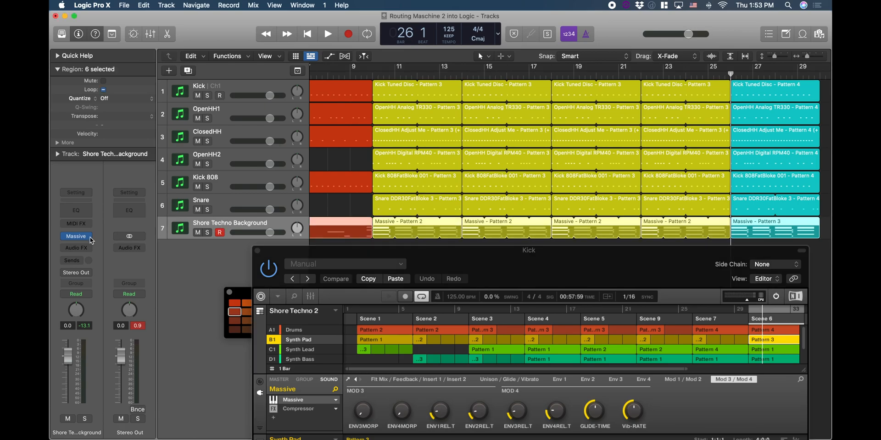
{"action": "left_click", "coordinate": [301, 341]}
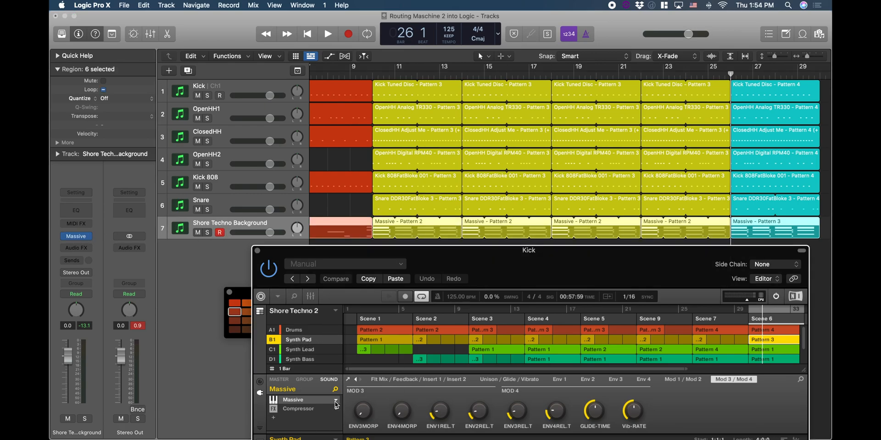
{"action": "left_click", "coordinate": [336, 401]}
{"action": "left_click", "coordinate": [356, 358]}
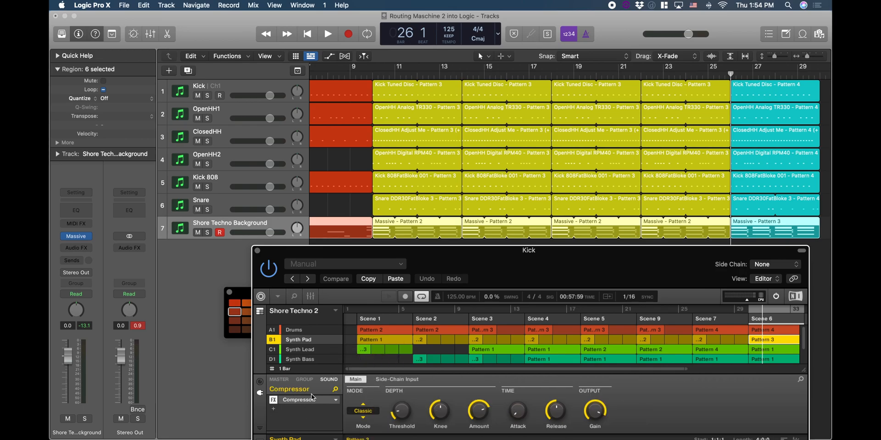
{"action": "left_click", "coordinate": [337, 401]}
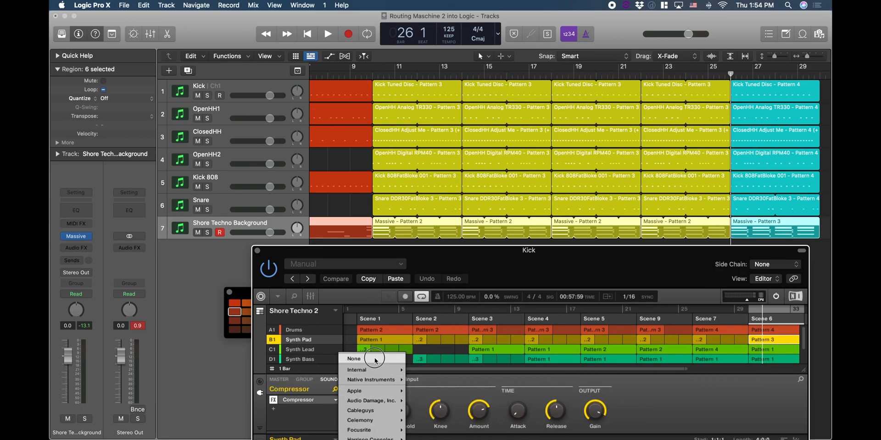
{"action": "left_click", "coordinate": [354, 359]}
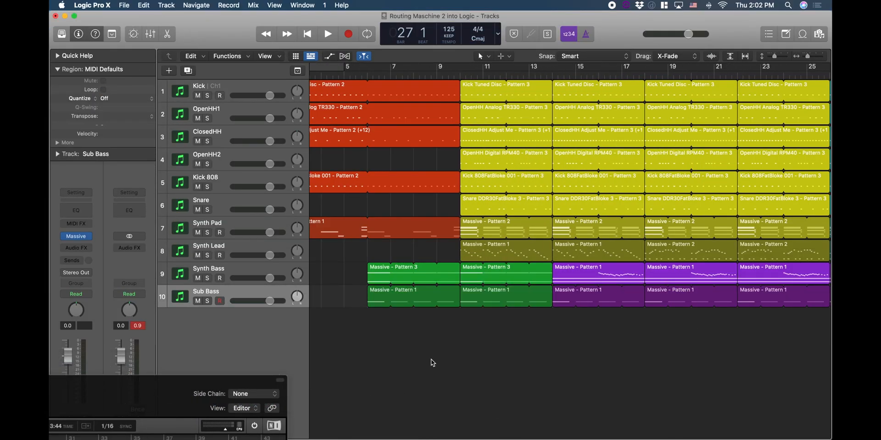
Step: Remove Massive from the Synth Bass group's sound in Maschine, keeping its Compressor
{"action": "scroll", "coordinate": [433, 363], "scroll_direction": "right", "scroll_amount": 10}
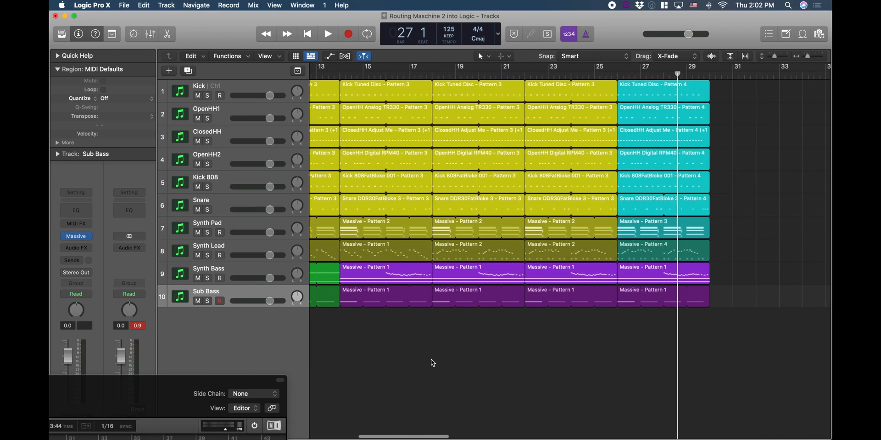
{"action": "scroll", "coordinate": [432, 362], "scroll_direction": "left", "scroll_amount": 12}
{"action": "left_click_drag", "start_coordinate": [141, 390], "coordinate": [144, 389]}
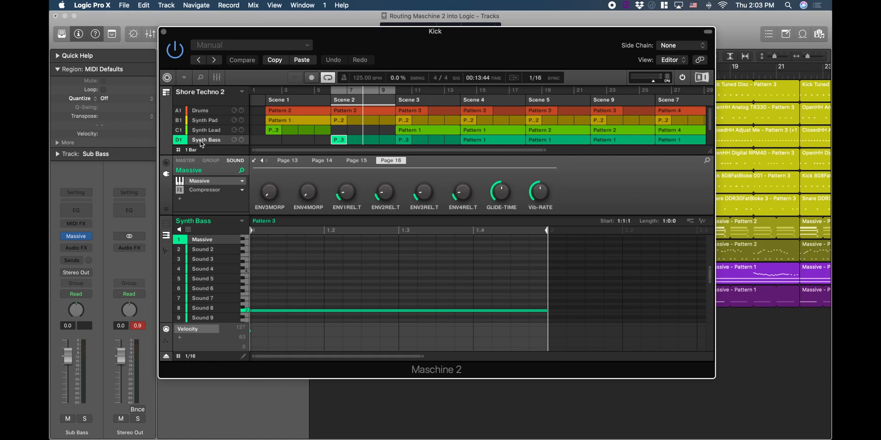
{"action": "left_click", "coordinate": [210, 190]}
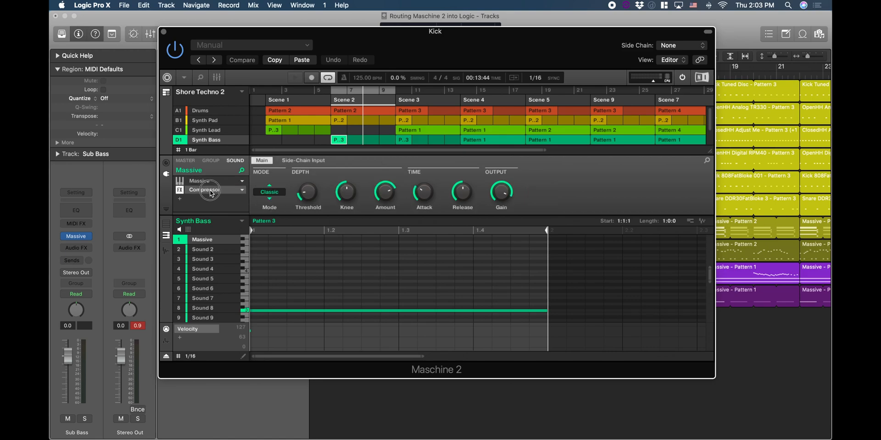
{"action": "left_click", "coordinate": [241, 185]}
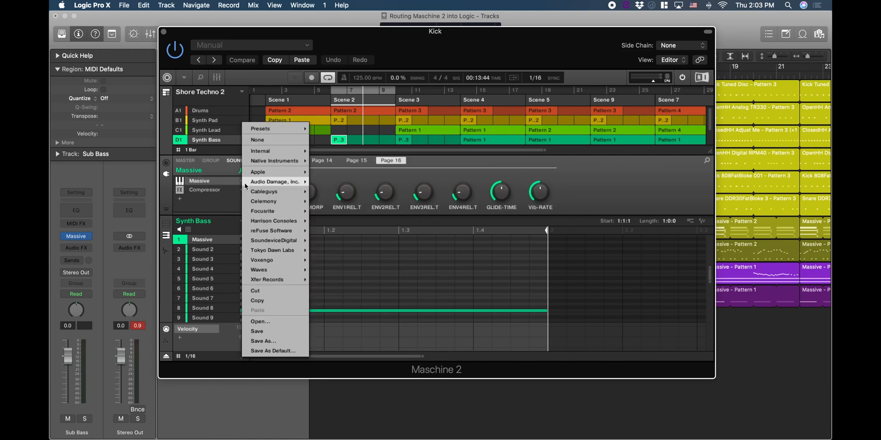
{"action": "left_click", "coordinate": [260, 129]}
{"action": "left_click_drag", "start_coordinate": [409, 31], "coordinate": [500, 60]}
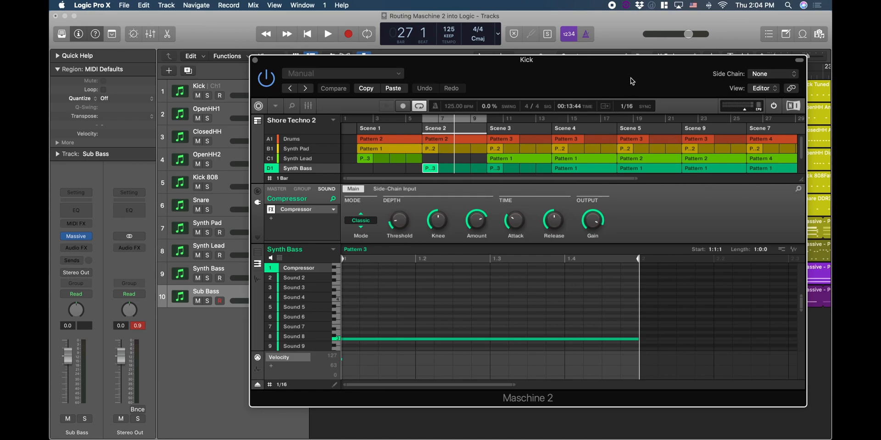
Step: Move the Maschine window out of the arrangement's way and place the playhead at bar 2
{"action": "left_click_drag", "start_coordinate": [628, 79], "coordinate": [588, 75]}
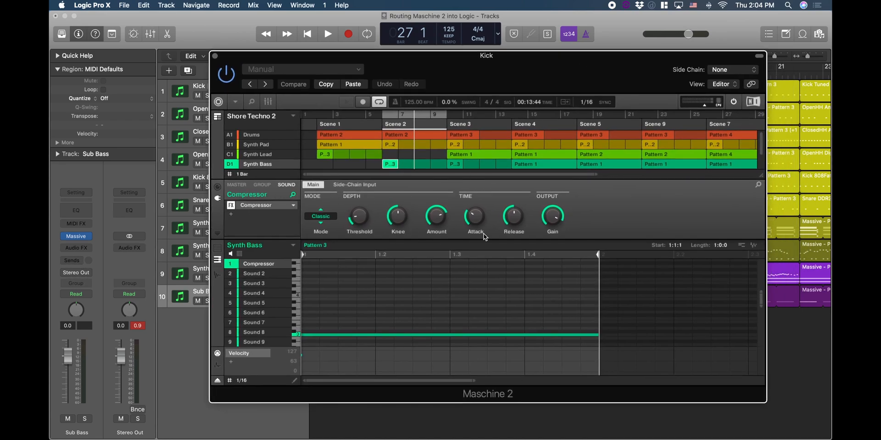
{"action": "left_click_drag", "start_coordinate": [512, 86], "coordinate": [517, 94]}
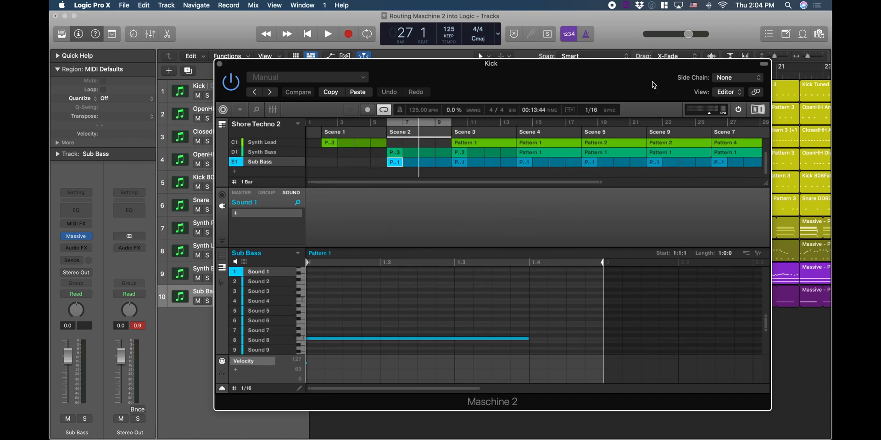
{"action": "left_click_drag", "start_coordinate": [653, 85], "coordinate": [310, 397]}
{"action": "left_click", "coordinate": [339, 74]}
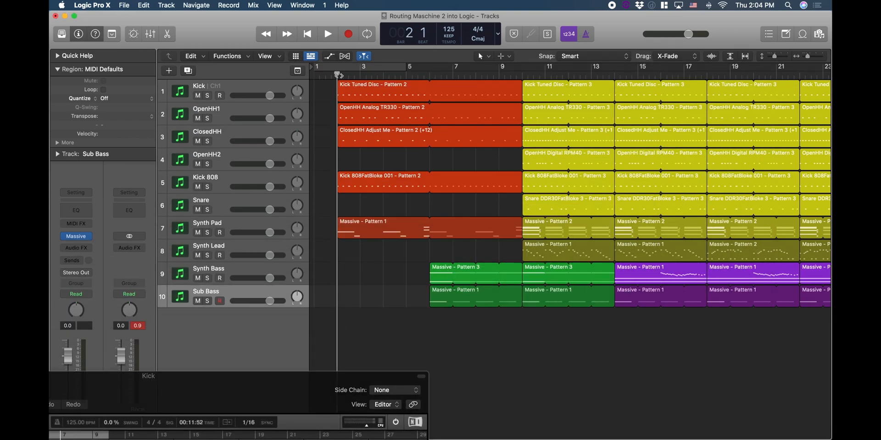
Step: Recheck the groups in Maschine, select the Kick track and play the arrangement from bar 2
{"action": "left_click_drag", "start_coordinate": [219, 392], "coordinate": [438, 153]}
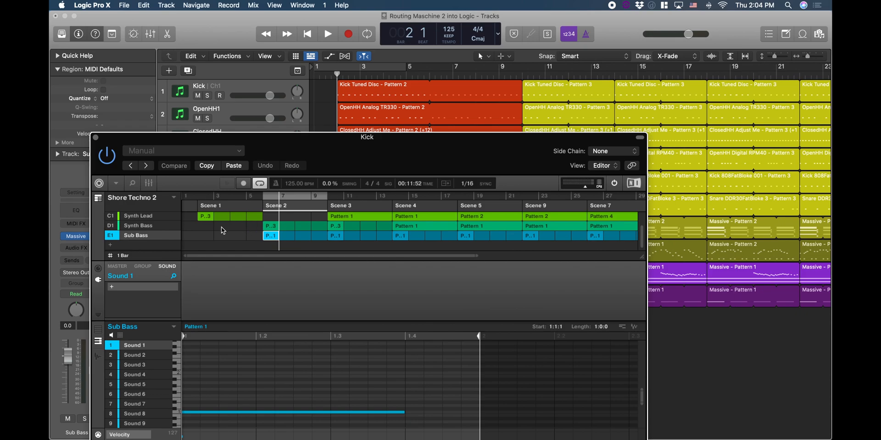
{"action": "scroll", "coordinate": [223, 231], "scroll_direction": "up", "scroll_amount": 2}
{"action": "left_click", "coordinate": [154, 218]}
{"action": "left_click_drag", "start_coordinate": [329, 147], "coordinate": [240, 395]}
{"action": "left_click", "coordinate": [221, 87]}
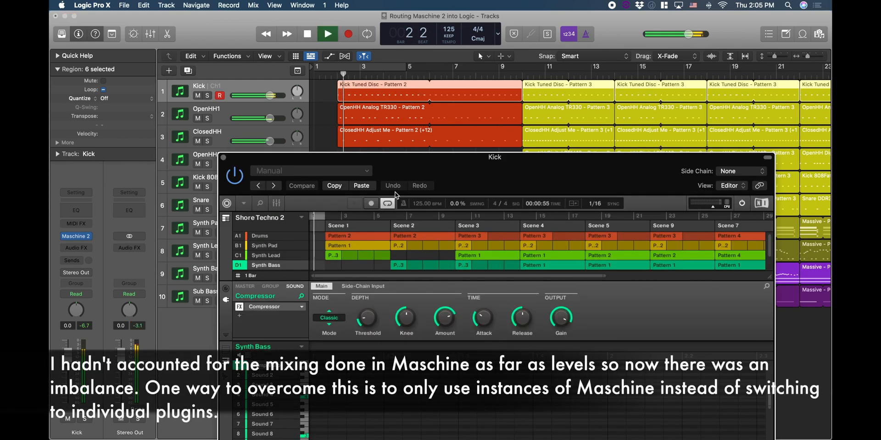
{"action": "left_click_drag", "start_coordinate": [413, 173], "coordinate": [368, 403]}
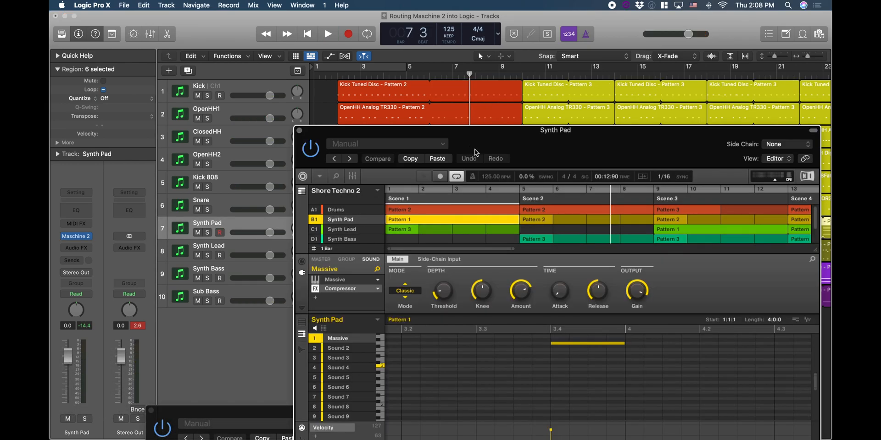
Step: Insert a stereo Compressor on the Synth Pad track and turn its Auto Gain off
{"action": "left_click_drag", "start_coordinate": [475, 153], "coordinate": [636, 53]}
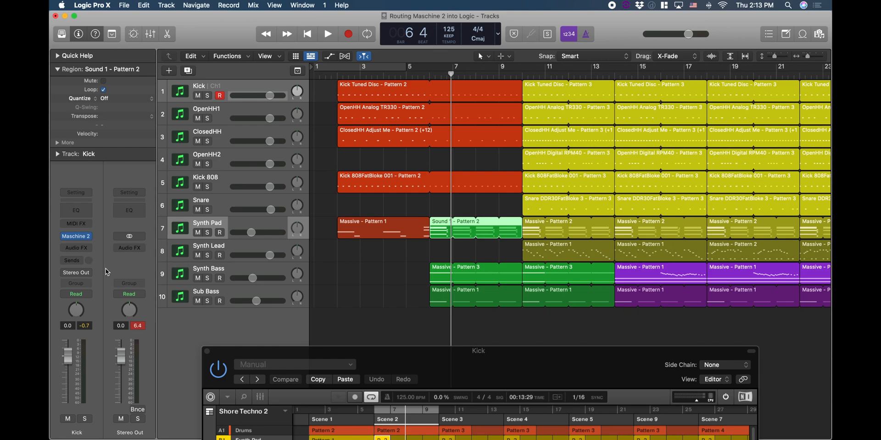
{"action": "left_click", "coordinate": [89, 249]}
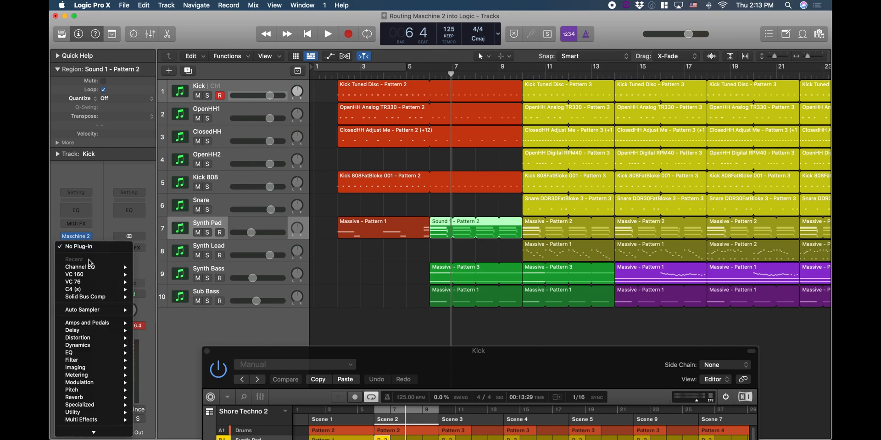
{"action": "mouse_move", "coordinate": [90, 268]}
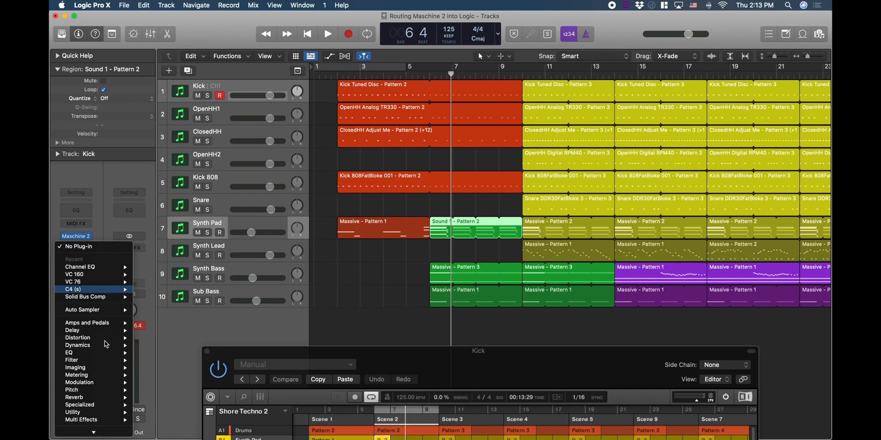
{"action": "mouse_move", "coordinate": [92, 344]}
{"action": "mouse_move", "coordinate": [166, 353]}
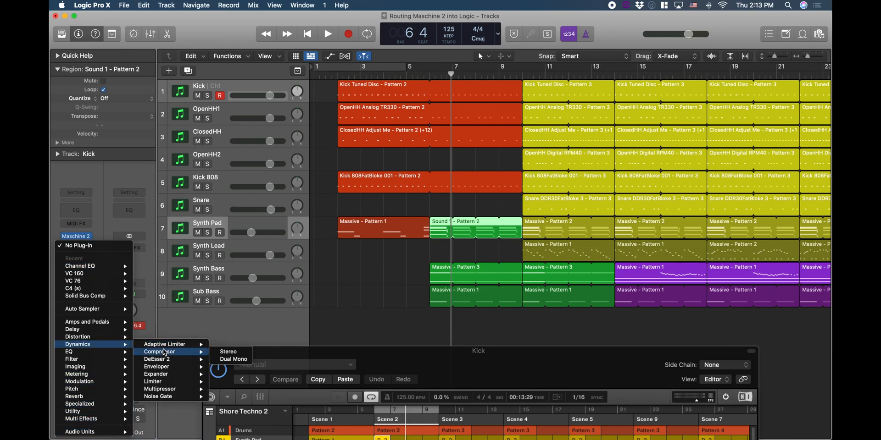
{"action": "left_click", "coordinate": [230, 352]}
{"action": "left_click", "coordinate": [566, 298]}
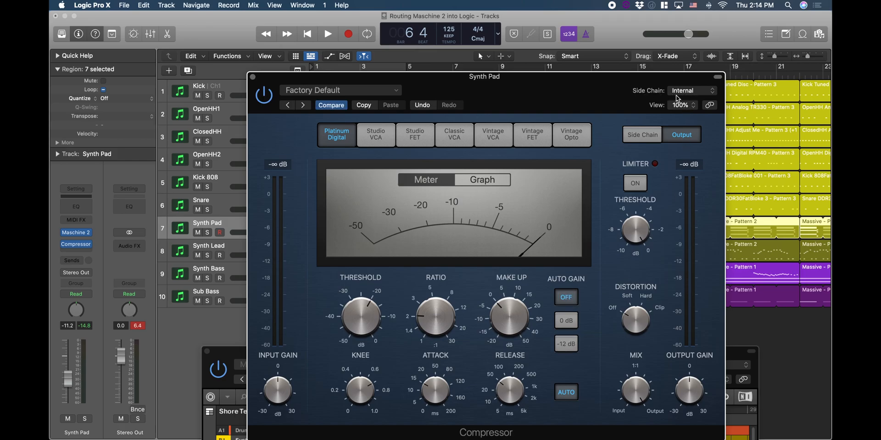
Step: Set the Synth Pad compressor's side chain input to the Kick instrument (Inst 1), keeping its window clear of the arrangement
{"action": "left_click_drag", "start_coordinate": [602, 91], "coordinate": [602, 160]}
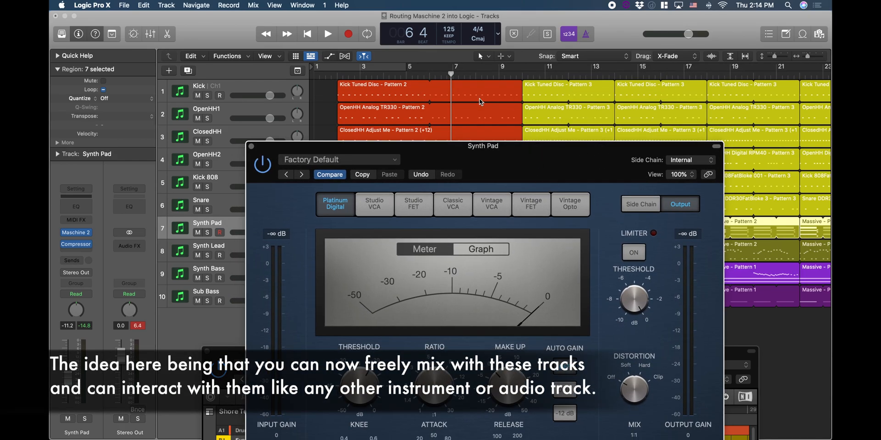
{"action": "left_click_drag", "start_coordinate": [482, 146], "coordinate": [578, 103]}
{"action": "left_click", "coordinate": [779, 118]}
{"action": "mouse_move", "coordinate": [774, 133]}
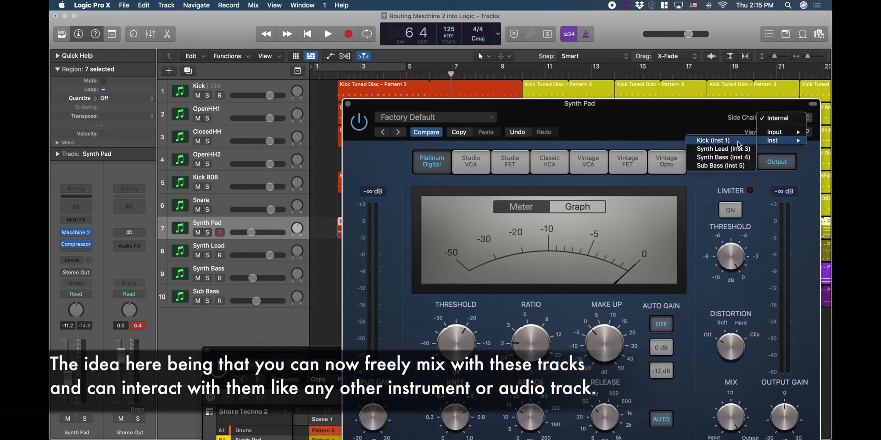
{"action": "left_click", "coordinate": [739, 143]}
Step: Play the arrangement from bar 6 and lower the Synth Pad compressor's threshold to between -40 and -30 dB
{"action": "left_click_drag", "start_coordinate": [537, 117], "coordinate": [507, 39]}
{"action": "left_click", "coordinate": [428, 76]}
{"action": "key", "text": "space"}
{"action": "left_click_drag", "start_coordinate": [420, 271], "coordinate": [406, 312]}
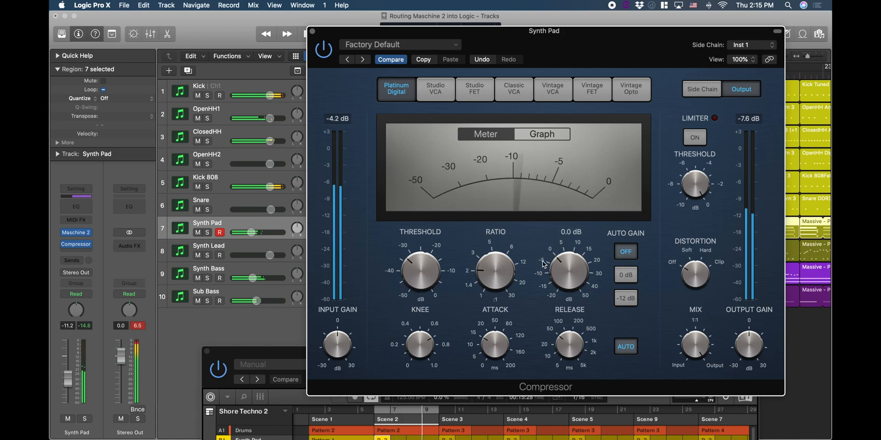
Step: Reduce the Synth Pad compressor's attack and release to nearly their minimum and raise its make-up gain to about 7 dB
{"action": "left_click_drag", "start_coordinate": [501, 350], "coordinate": [497, 380]}
{"action": "left_click_drag", "start_coordinate": [569, 345], "coordinate": [561, 386]}
{"action": "left_click_drag", "start_coordinate": [491, 343], "coordinate": [476, 348]}
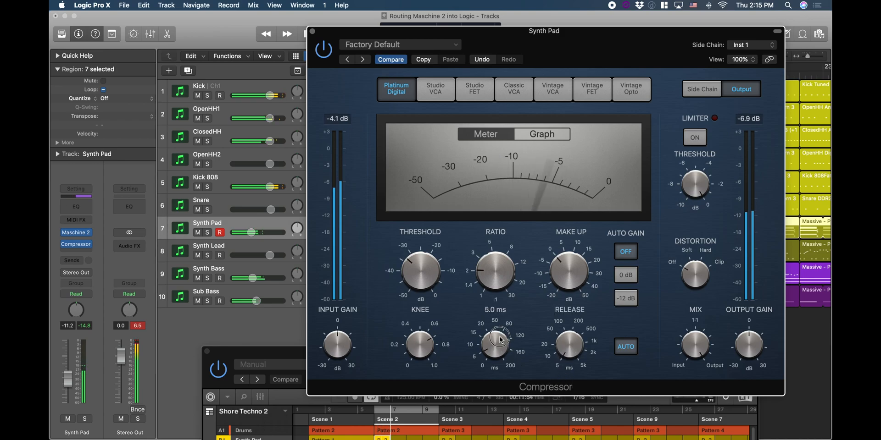
{"action": "left_click_drag", "start_coordinate": [575, 277], "coordinate": [576, 264]}
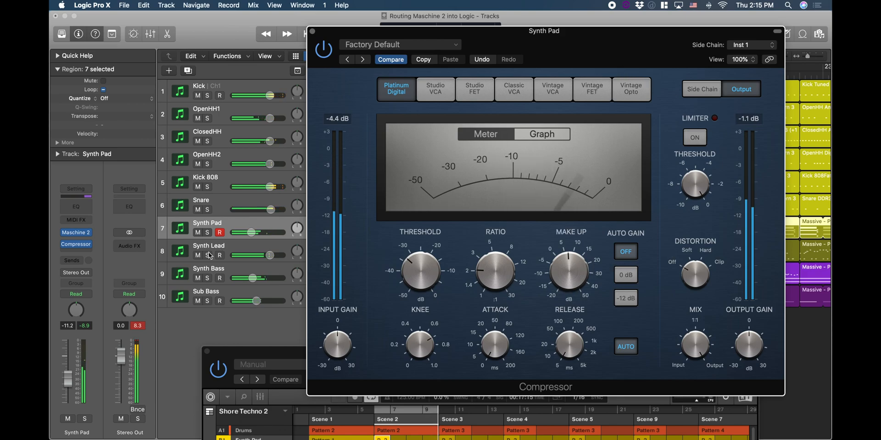
Step: Solo the Synth Pad and Kick tracks, raise the compressor's ratio to about 8:1 and increase its make-up gain further
{"action": "left_click", "coordinate": [207, 232]}
{"action": "left_click", "coordinate": [208, 96]}
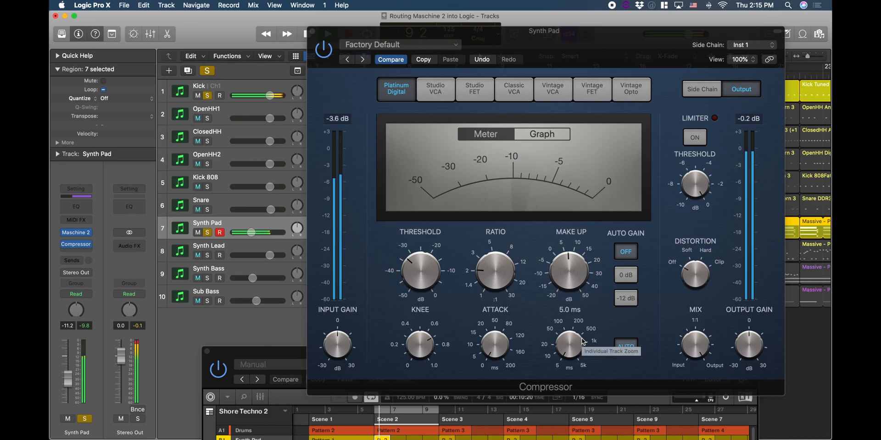
{"action": "left_click_drag", "start_coordinate": [506, 281], "coordinate": [507, 235]}
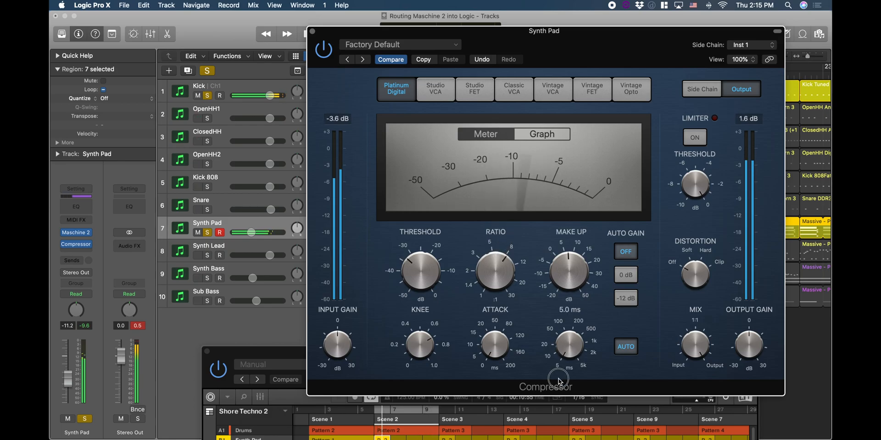
{"action": "left_click_drag", "start_coordinate": [569, 265], "coordinate": [570, 257]}
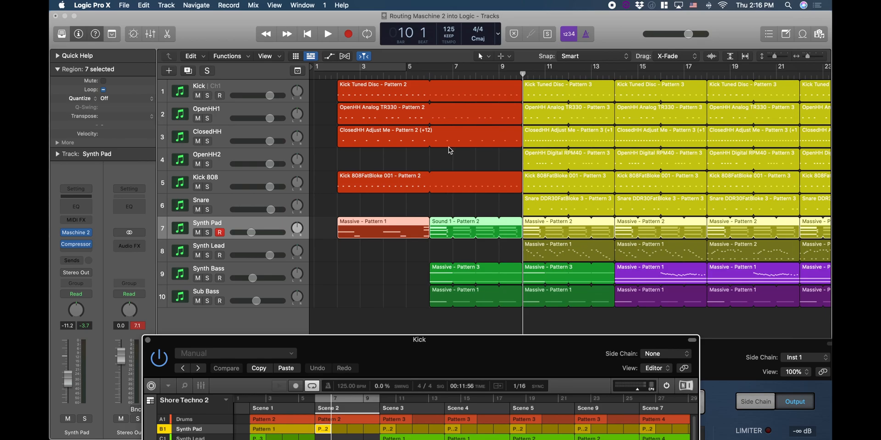
Step: Bring the Maschine window up for a look, and move it back down clear of the arrangement
{"action": "left_click_drag", "start_coordinate": [484, 336], "coordinate": [490, 133]}
{"action": "left_click_drag", "start_coordinate": [473, 138], "coordinate": [443, 379]}
{"action": "scroll", "coordinate": [488, 274], "scroll_direction": "right", "scroll_amount": 2}
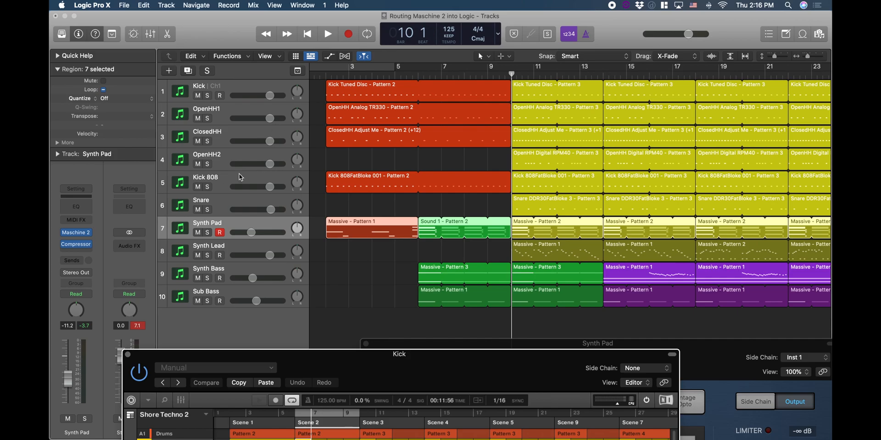
Step: Open the mixer to review the channel strips and levels of all tracks, and close it again
{"action": "key", "text": "x"}
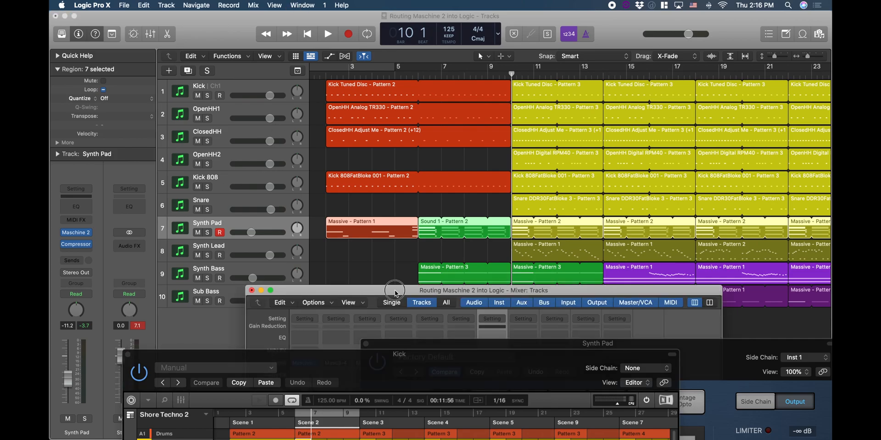
{"action": "left_click_drag", "start_coordinate": [395, 293], "coordinate": [359, 38]}
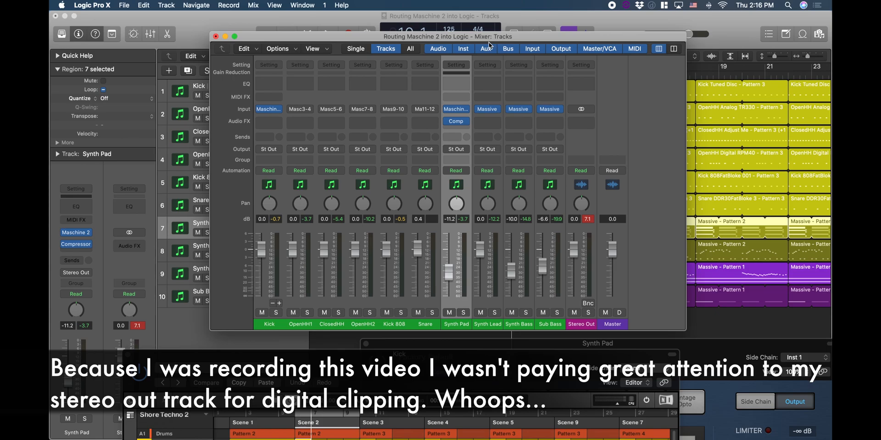
{"action": "left_click_drag", "start_coordinate": [485, 41], "coordinate": [568, 350]}
{"action": "left_click", "coordinate": [243, 331]}
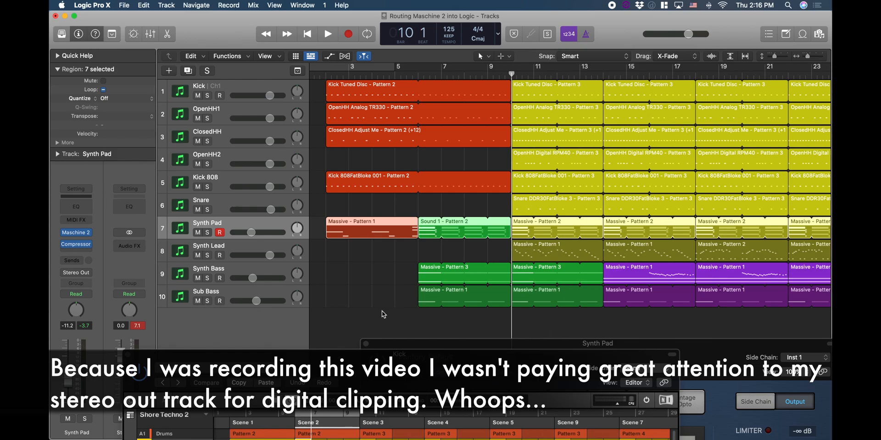
Step: Look over the scenes and groups in the Maschine window once more, and uncover the arrangement tracks again
{"action": "left_click_drag", "start_coordinate": [445, 372], "coordinate": [462, 216]}
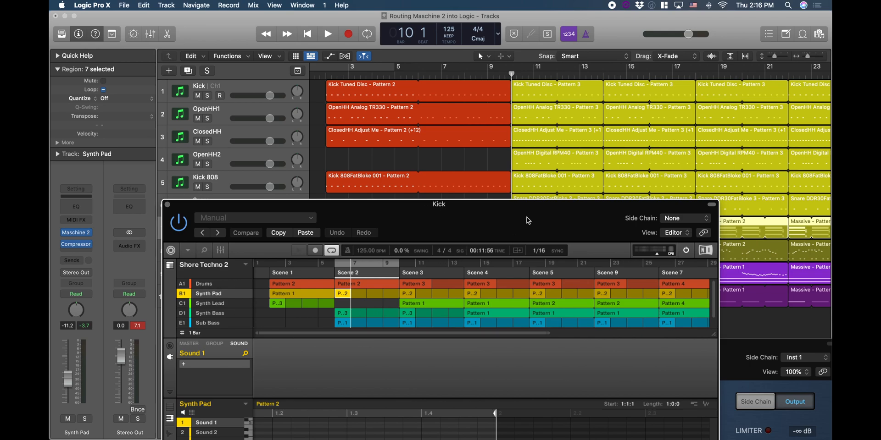
{"action": "left_click_drag", "start_coordinate": [527, 220], "coordinate": [506, 363]}
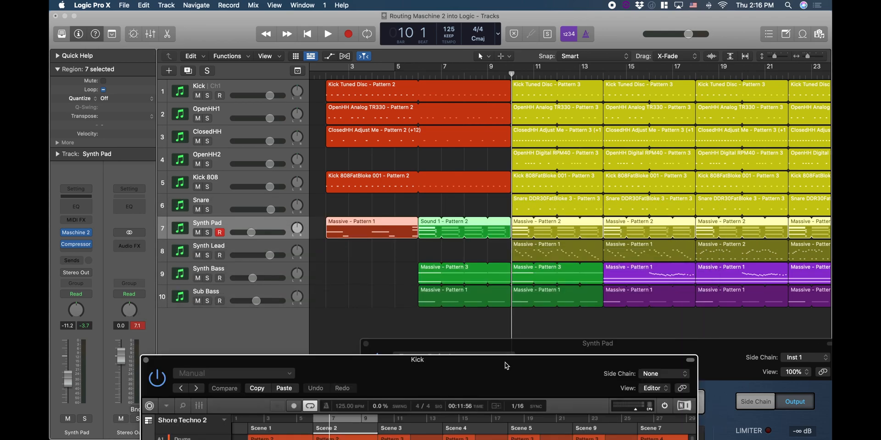